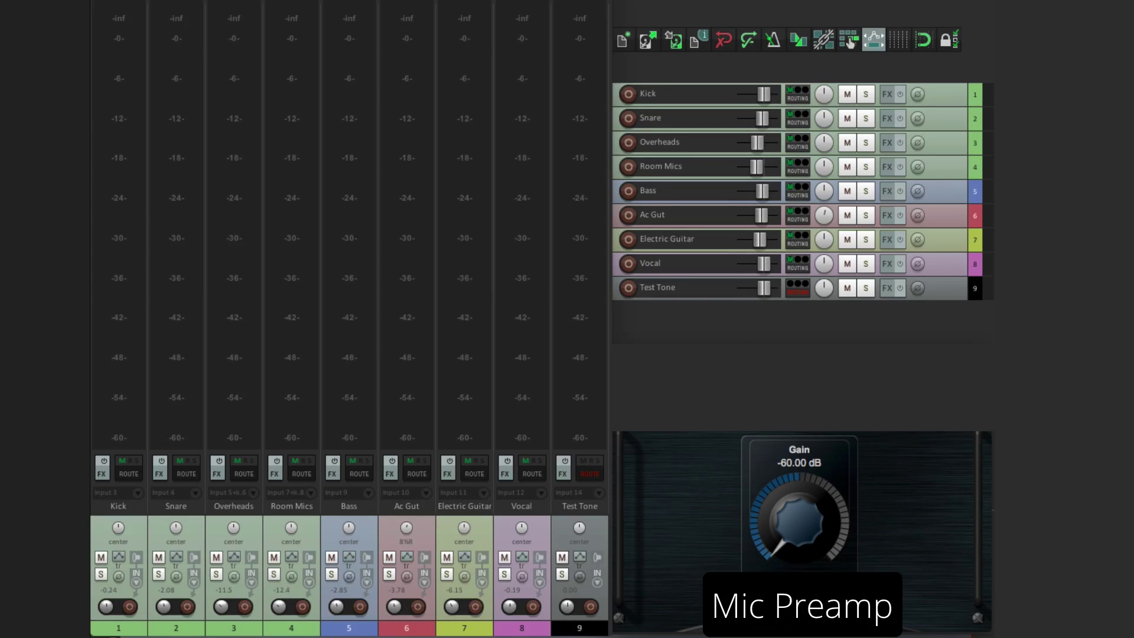
{"action": "key", "text": "ctrl+e"}
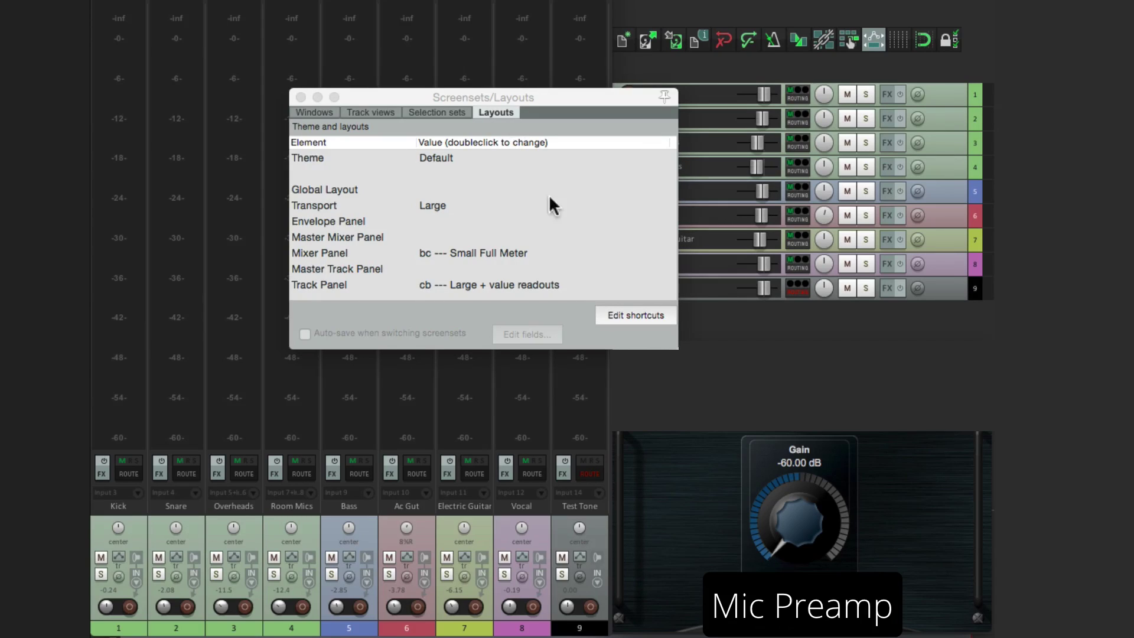
{"action": "double_click", "coordinate": [513, 253]}
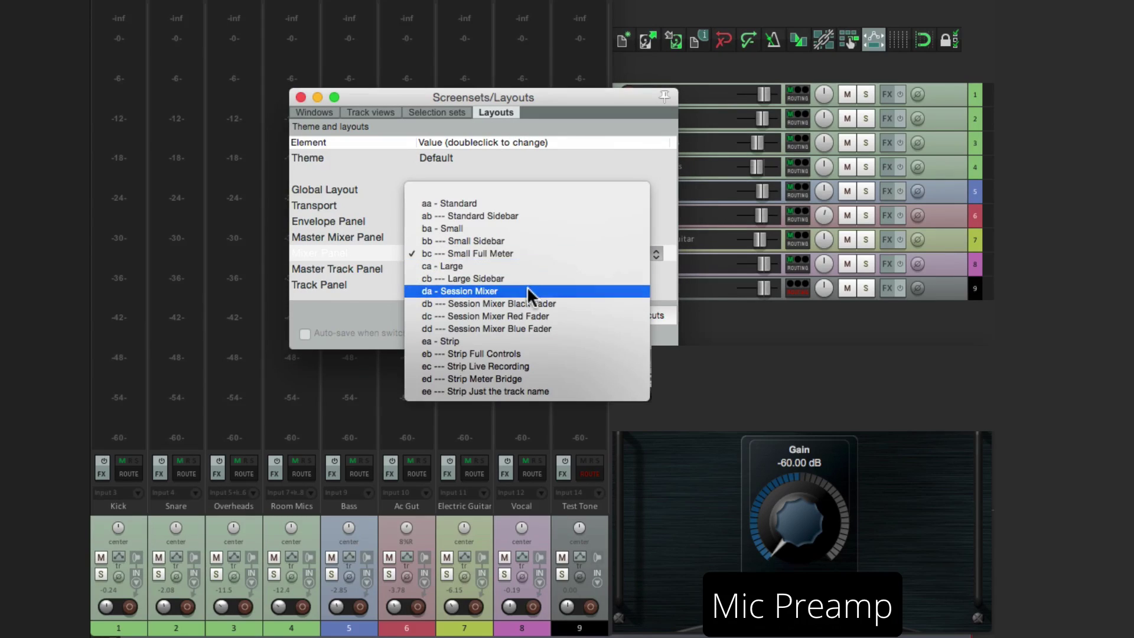
{"action": "left_click", "coordinate": [528, 290]}
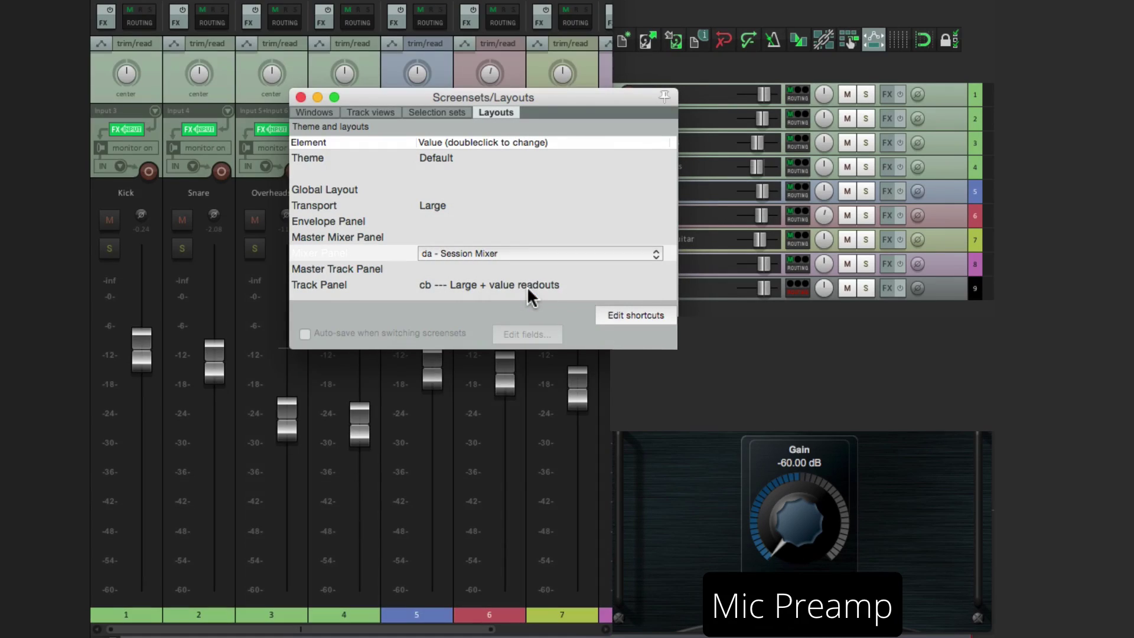
{"action": "left_click", "coordinate": [302, 97]}
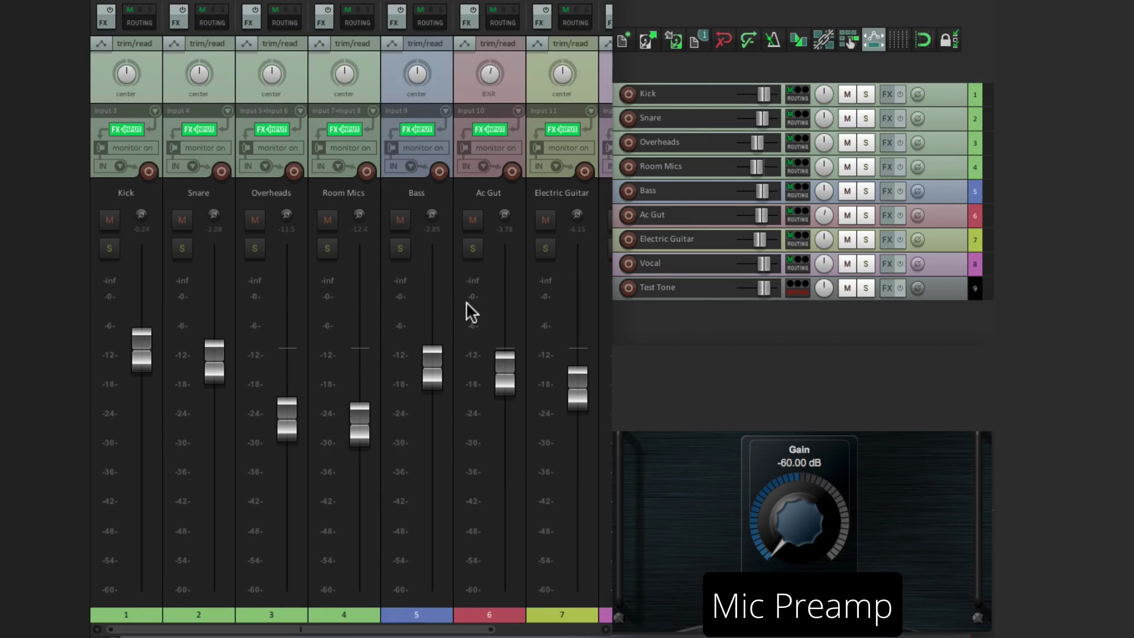
{"action": "key", "text": "ctrl+e"}
{"action": "double_click", "coordinate": [467, 254]}
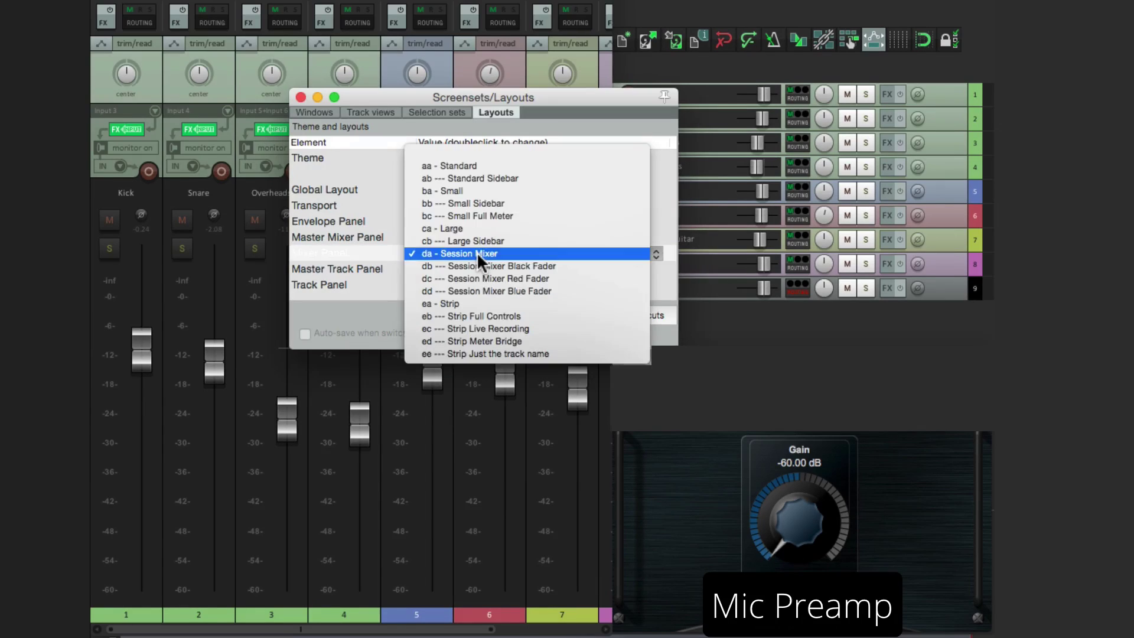
{"action": "left_click", "coordinate": [515, 217]}
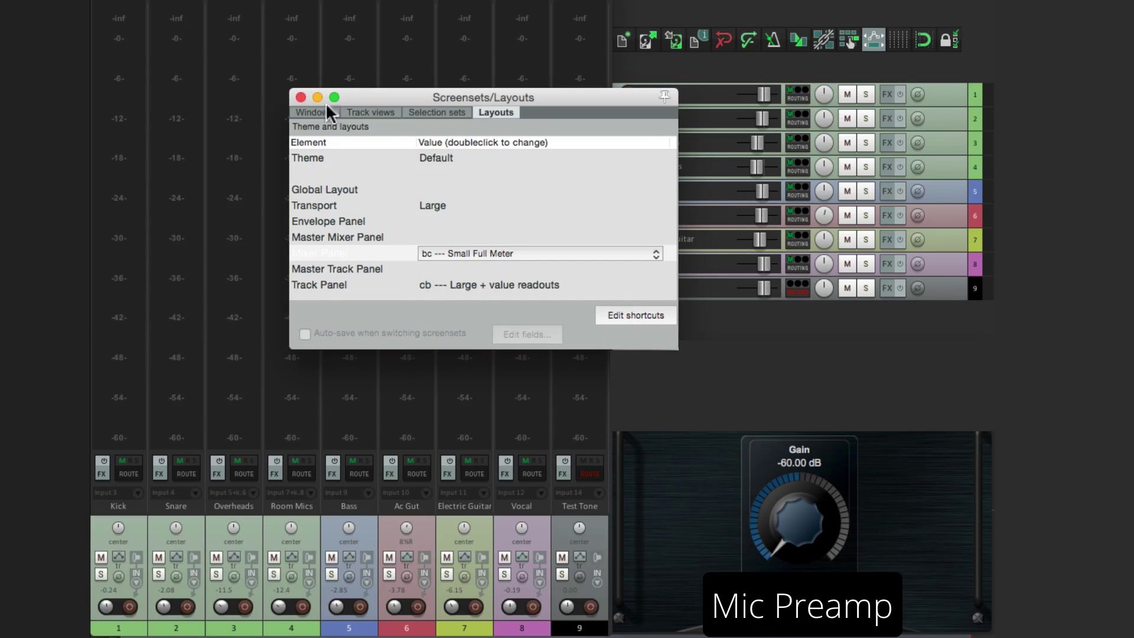
{"action": "left_click", "coordinate": [301, 98]}
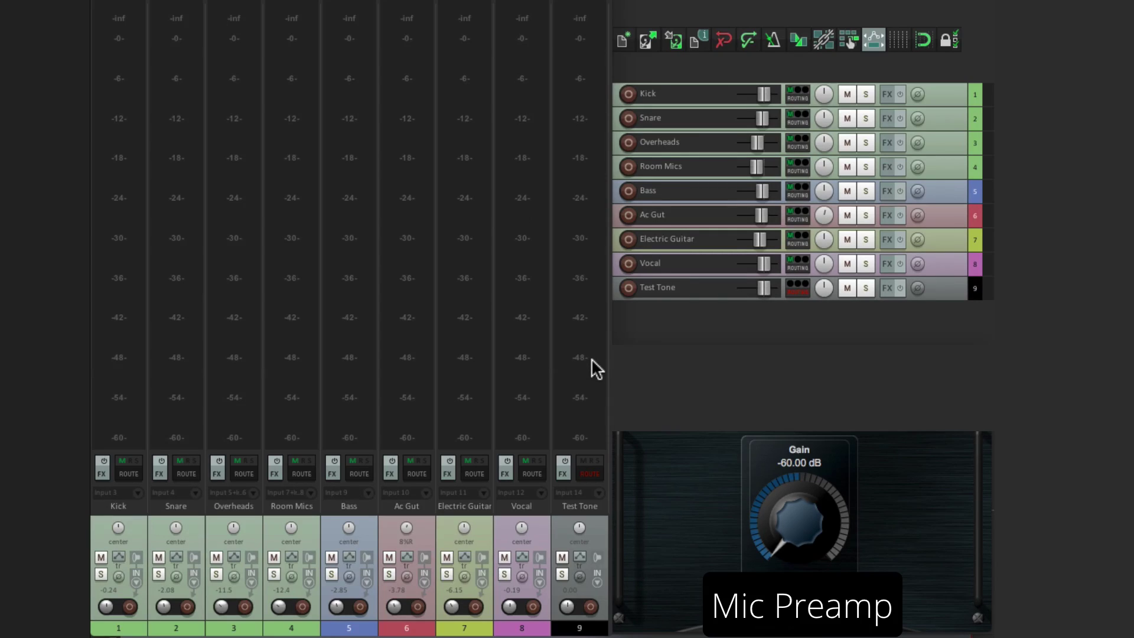
Arm Test Tone, set its Mic Preamp gain to -6 dB, and clear the clip indicator
{"action": "left_click", "coordinate": [591, 606]}
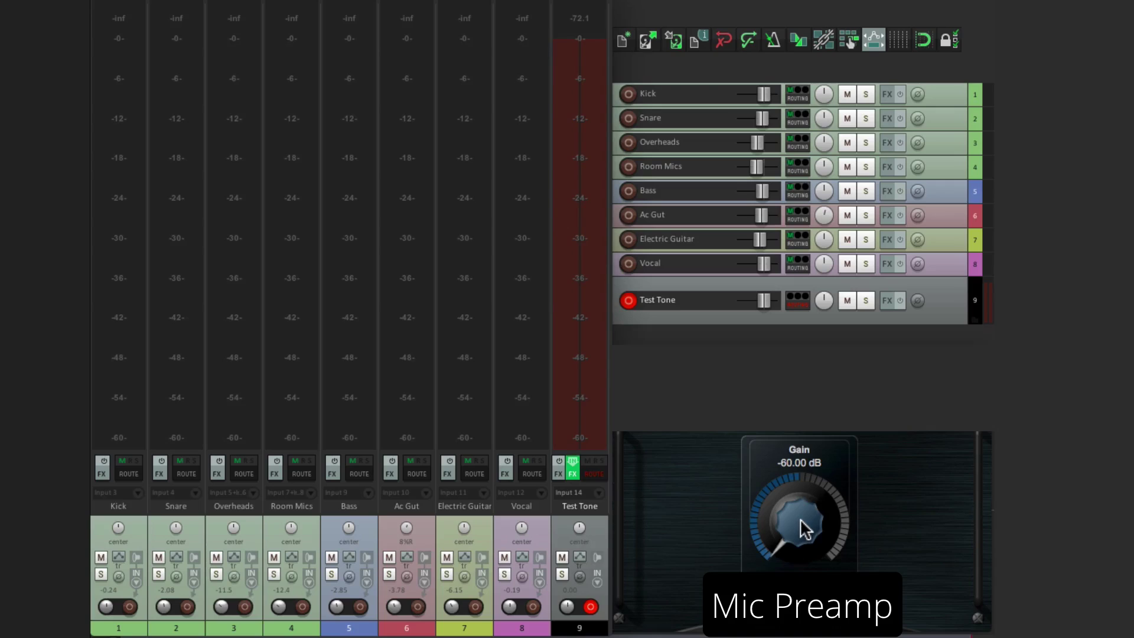
{"action": "left_click_drag", "start_coordinate": [804, 527], "coordinate": [816, 456]}
{"action": "left_click_drag", "start_coordinate": [800, 525], "coordinate": [802, 416]}
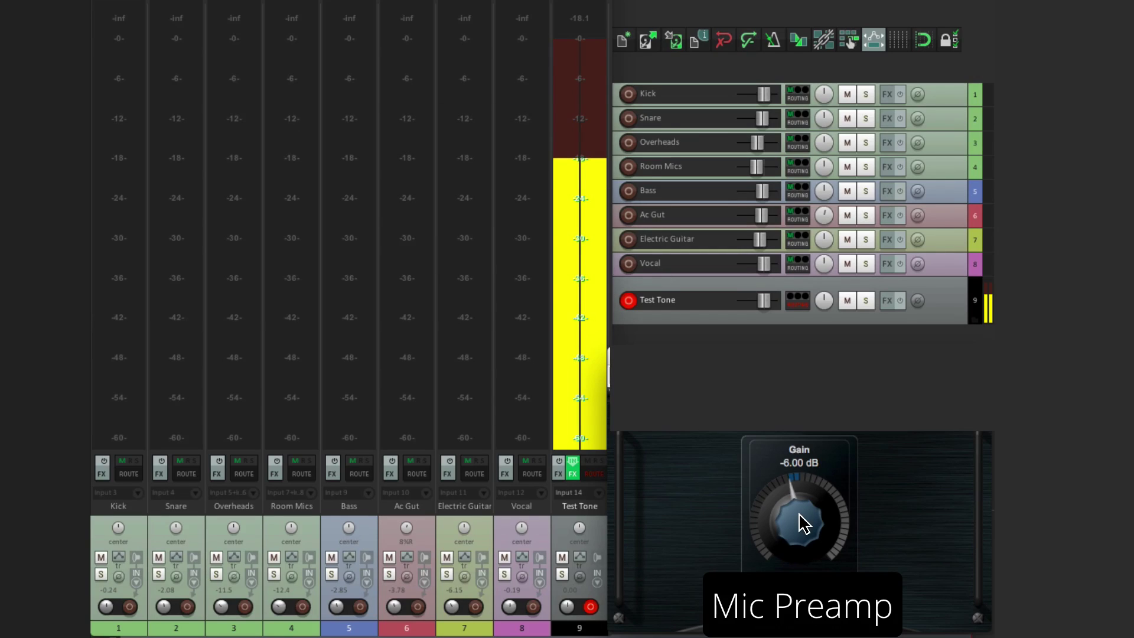
{"action": "left_click_drag", "start_coordinate": [802, 524], "coordinate": [820, 457]}
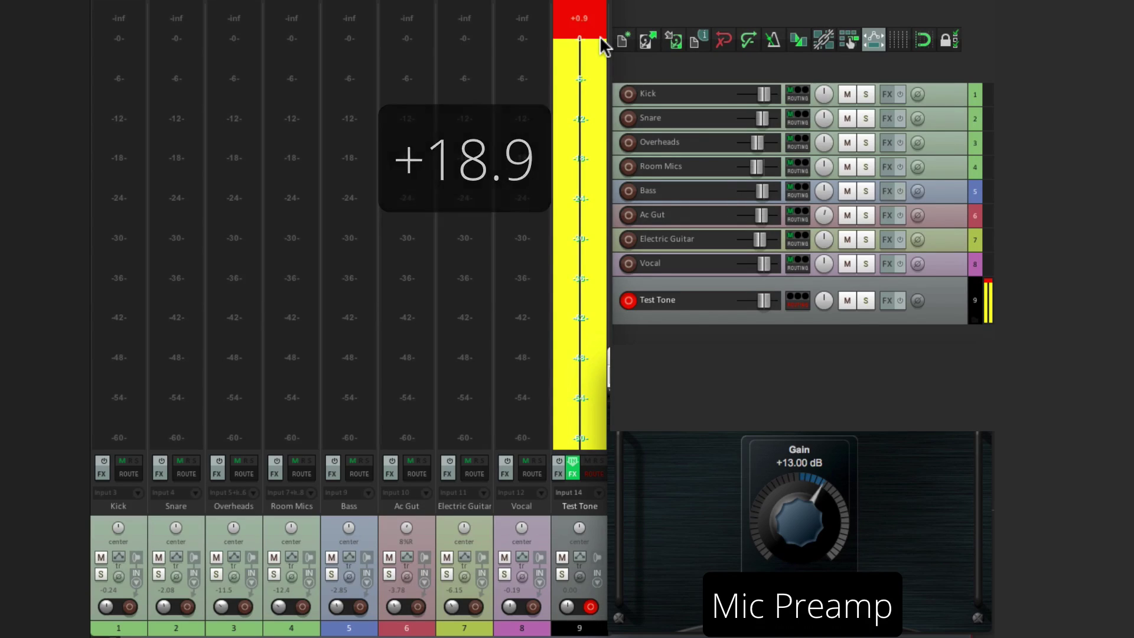
{"action": "left_click_drag", "start_coordinate": [794, 529], "coordinate": [783, 606]}
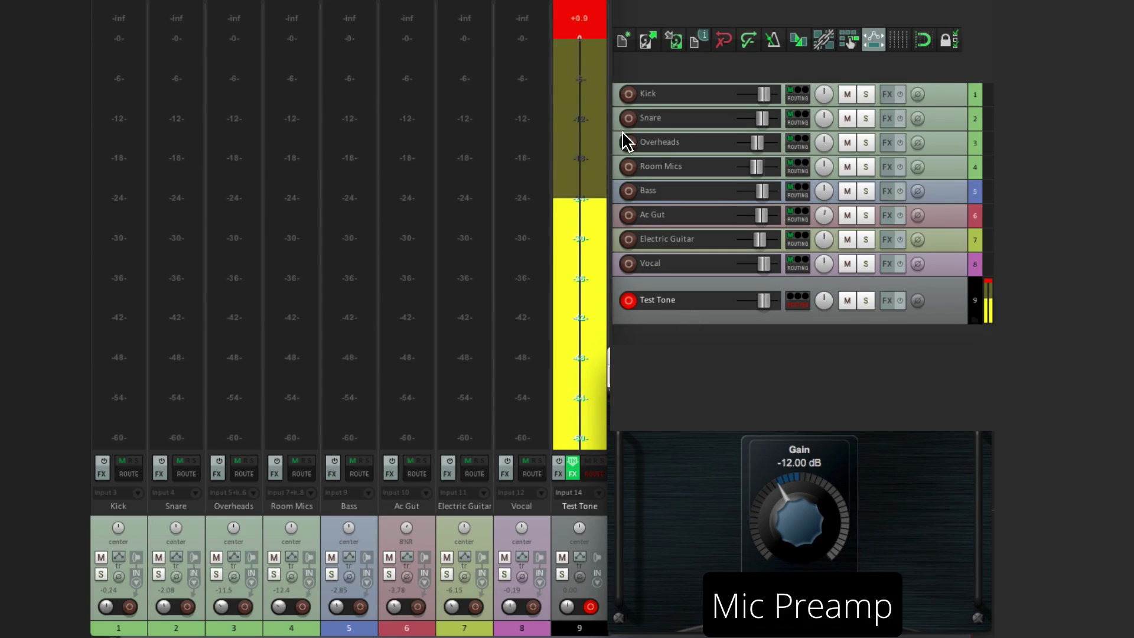
{"action": "left_click", "coordinate": [580, 23]}
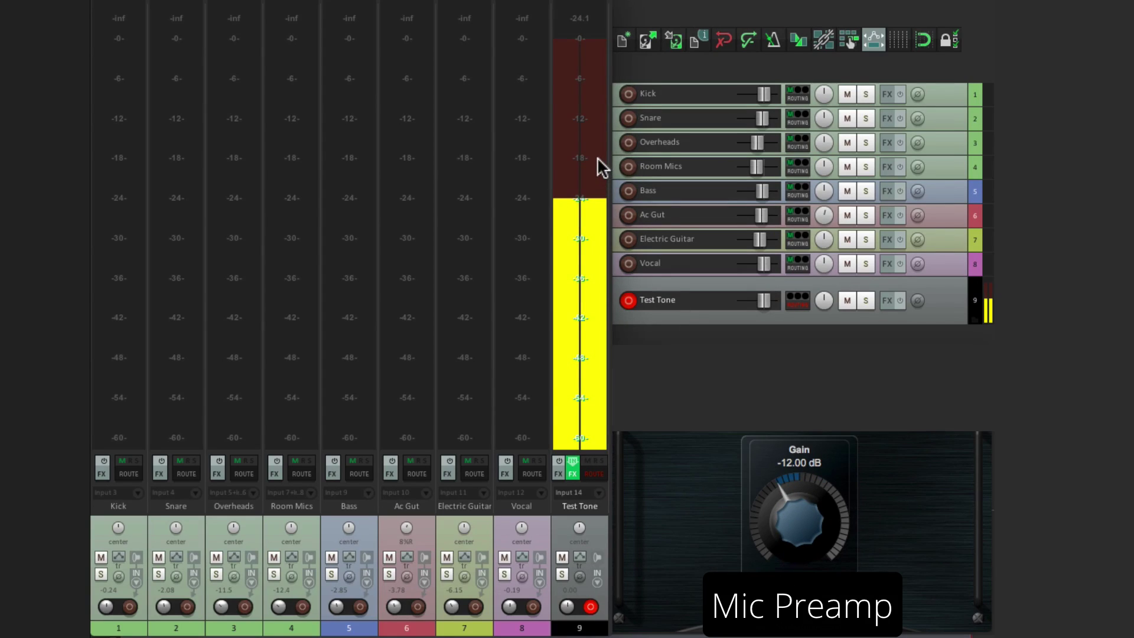
{"action": "left_click_drag", "start_coordinate": [794, 514], "coordinate": [795, 498]}
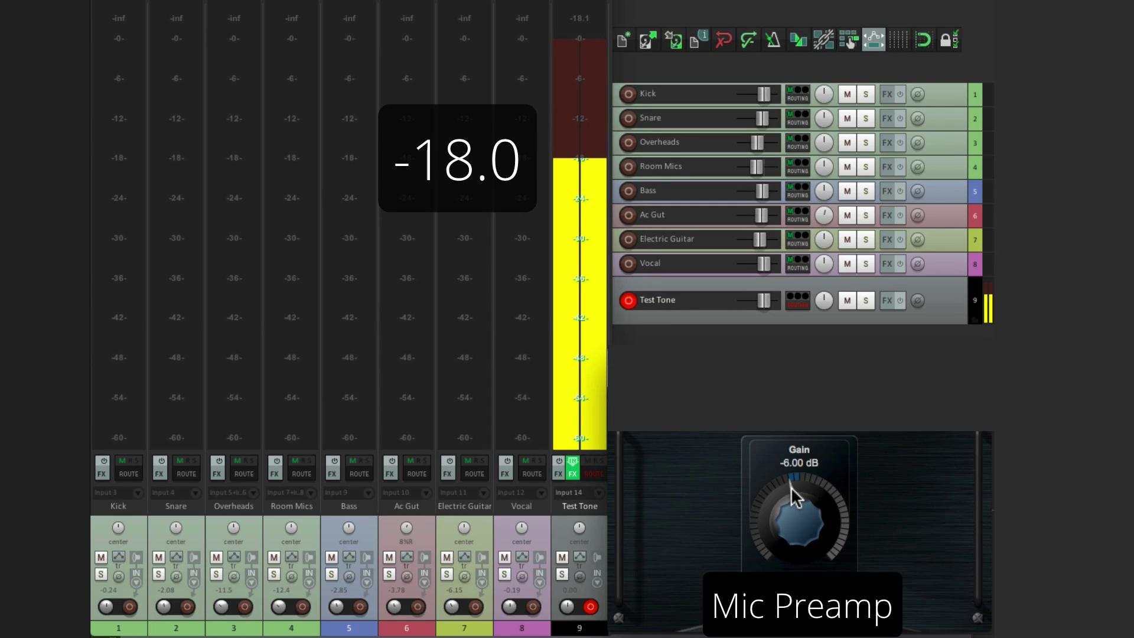
Stop the test tone, arm Kick, and bring its preamp gain from -60 to -18 dB
{"action": "key", "text": "space"}
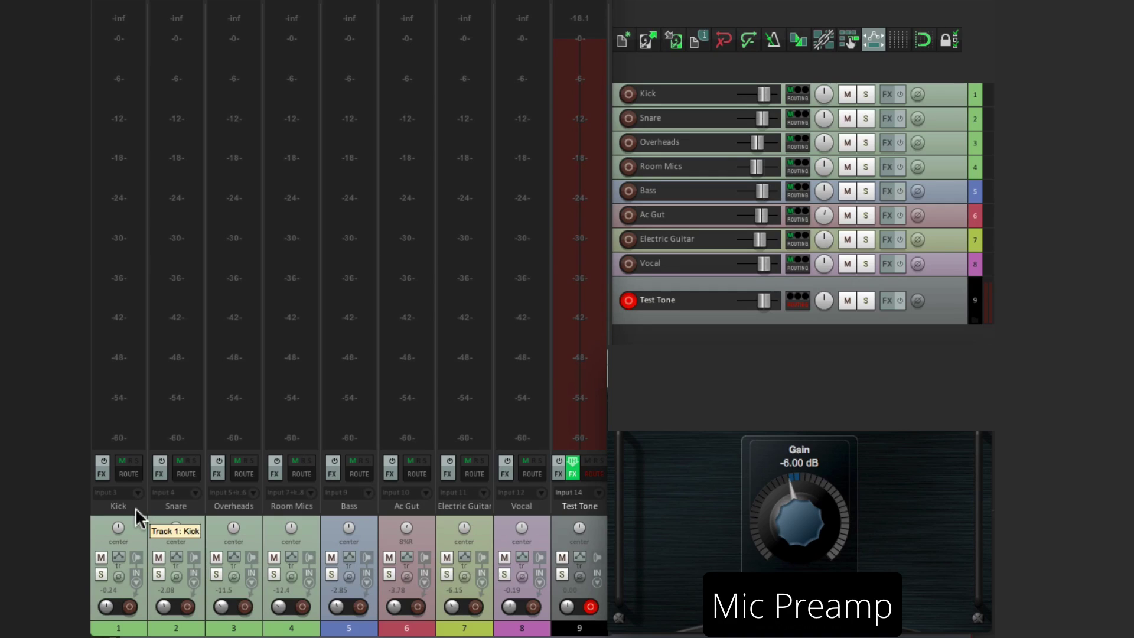
{"action": "left_click", "coordinate": [130, 607]}
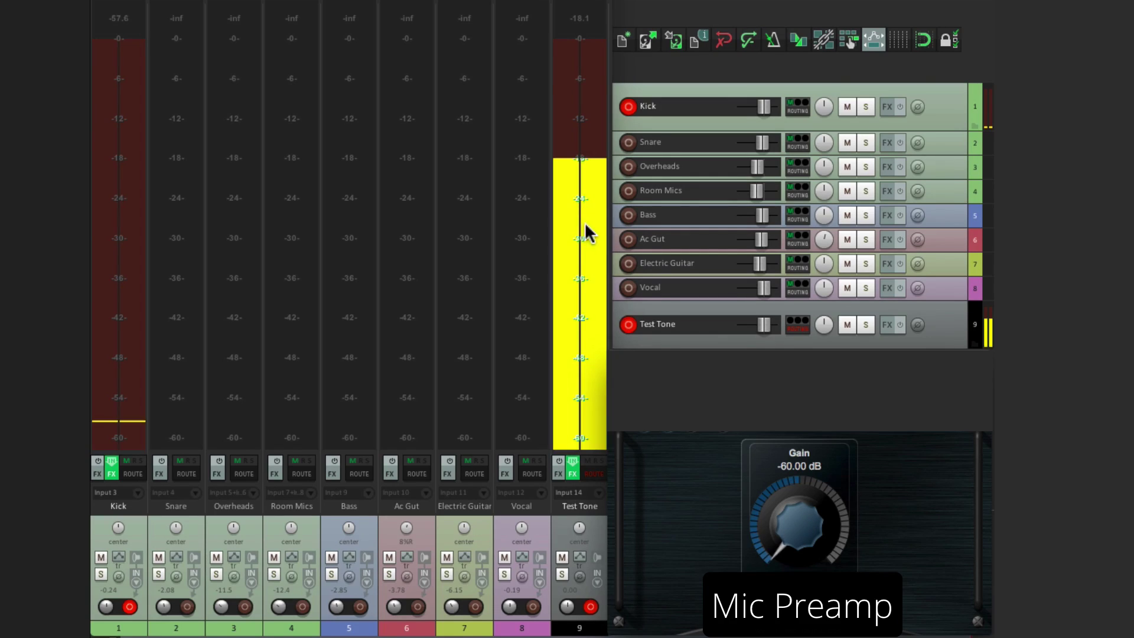
{"action": "left_click_drag", "start_coordinate": [798, 537], "coordinate": [801, 485]}
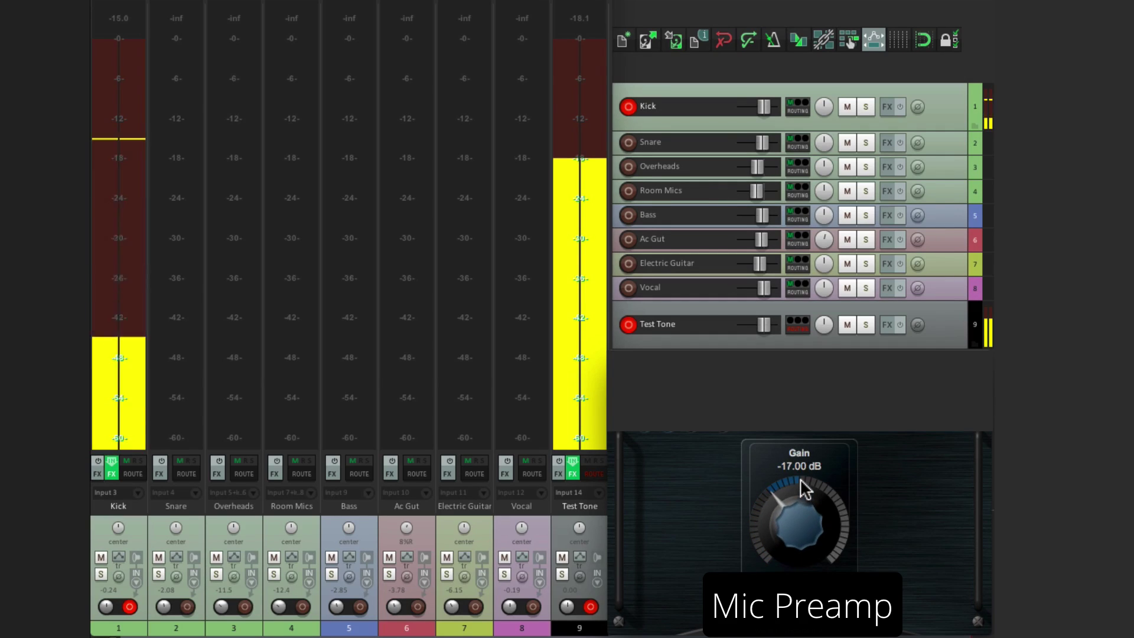
{"action": "left_click_drag", "start_coordinate": [801, 483], "coordinate": [803, 489]}
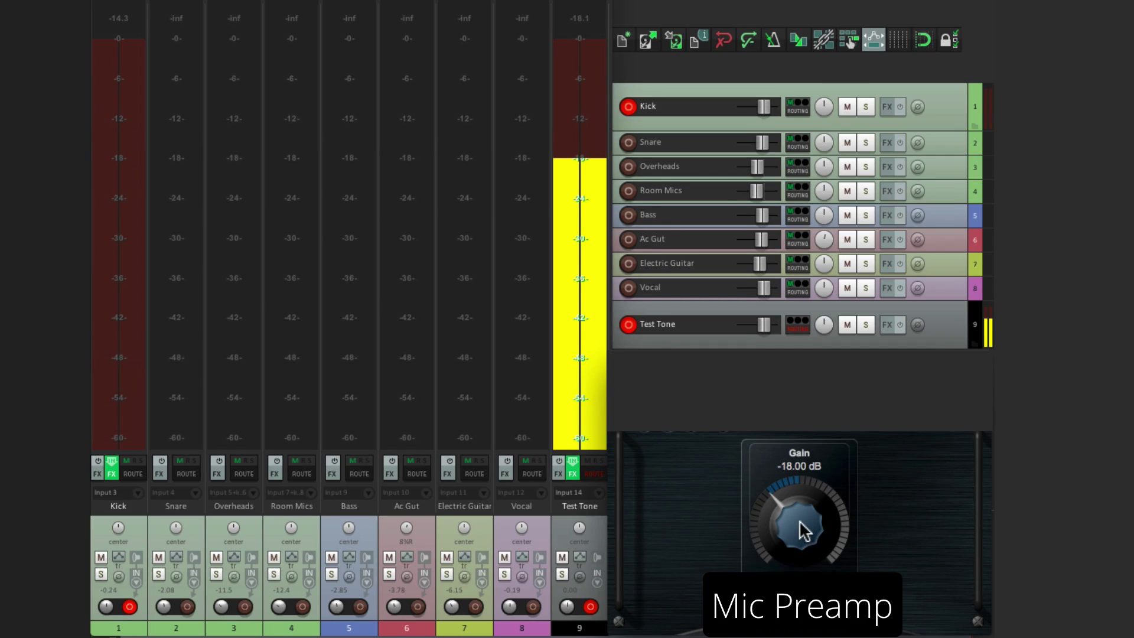
{"action": "left_click_drag", "start_coordinate": [802, 521], "coordinate": [802, 534]}
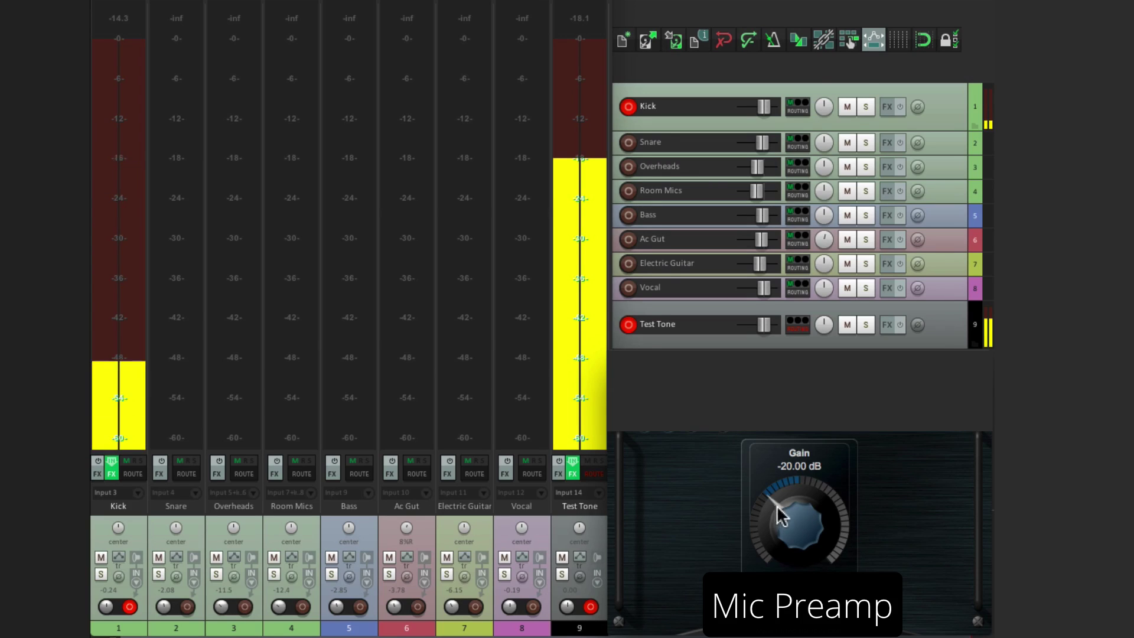
{"action": "left_click_drag", "start_coordinate": [783, 525], "coordinate": [784, 514]}
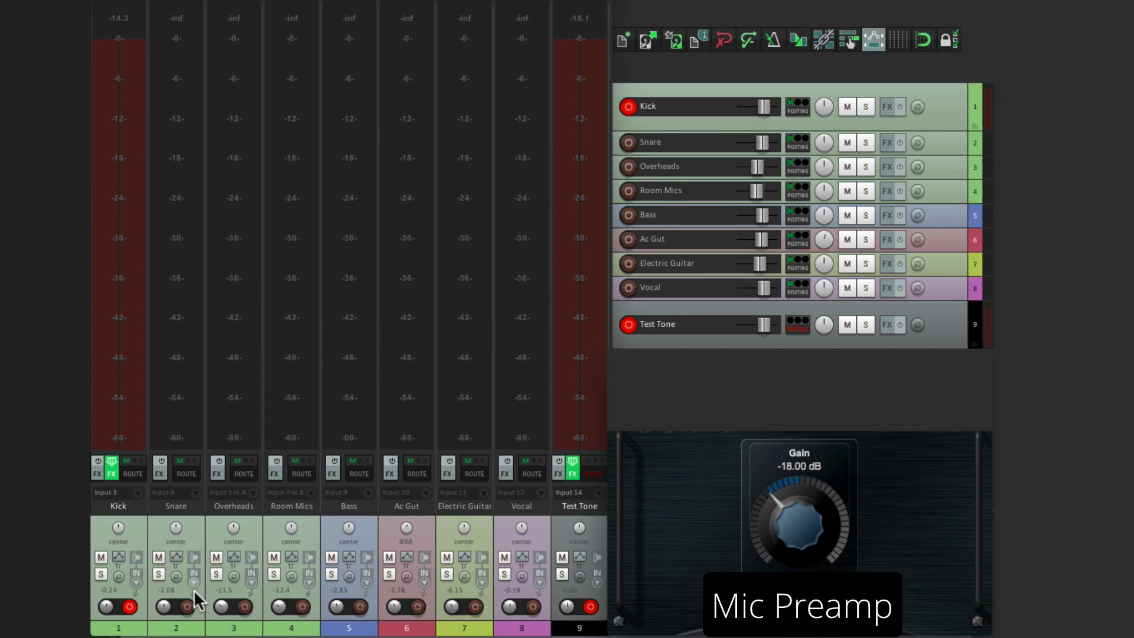
Arm Snare and raise its Mic Preamp gain from -60 dB to -14 dB
{"action": "left_click", "coordinate": [187, 607]}
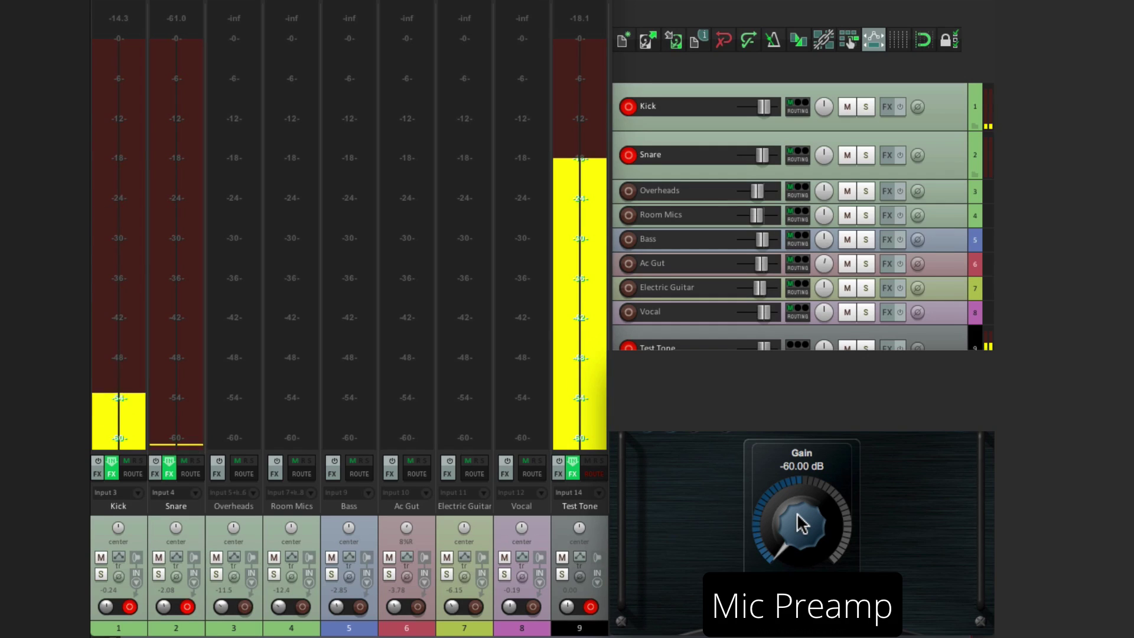
{"action": "left_click_drag", "start_coordinate": [804, 545], "coordinate": [798, 521]}
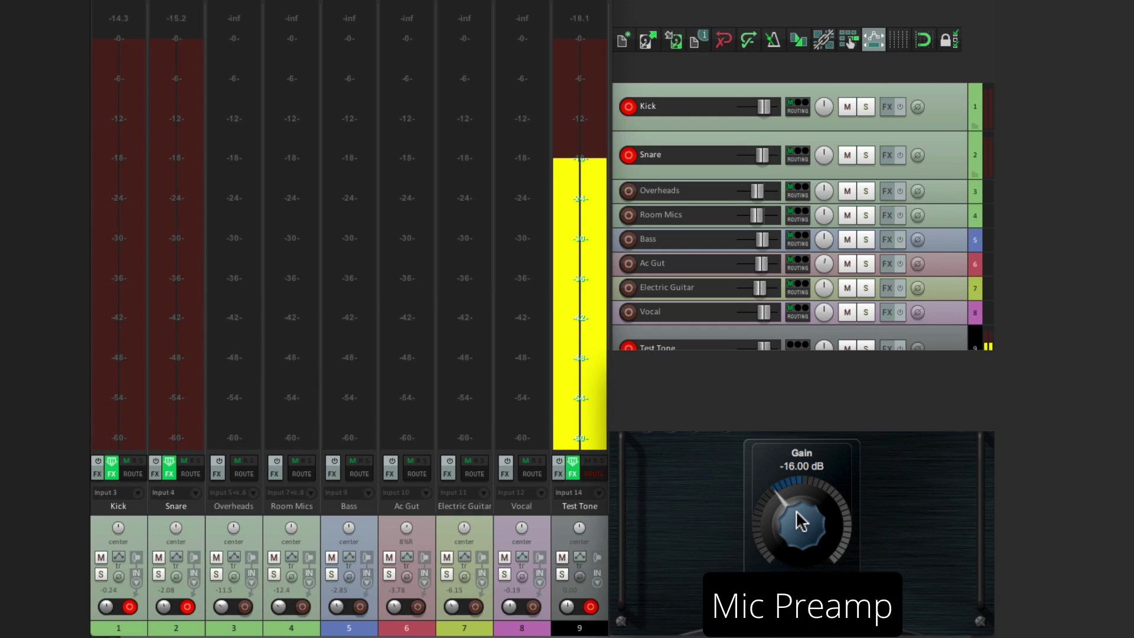
{"action": "left_click_drag", "start_coordinate": [799, 528], "coordinate": [799, 523]}
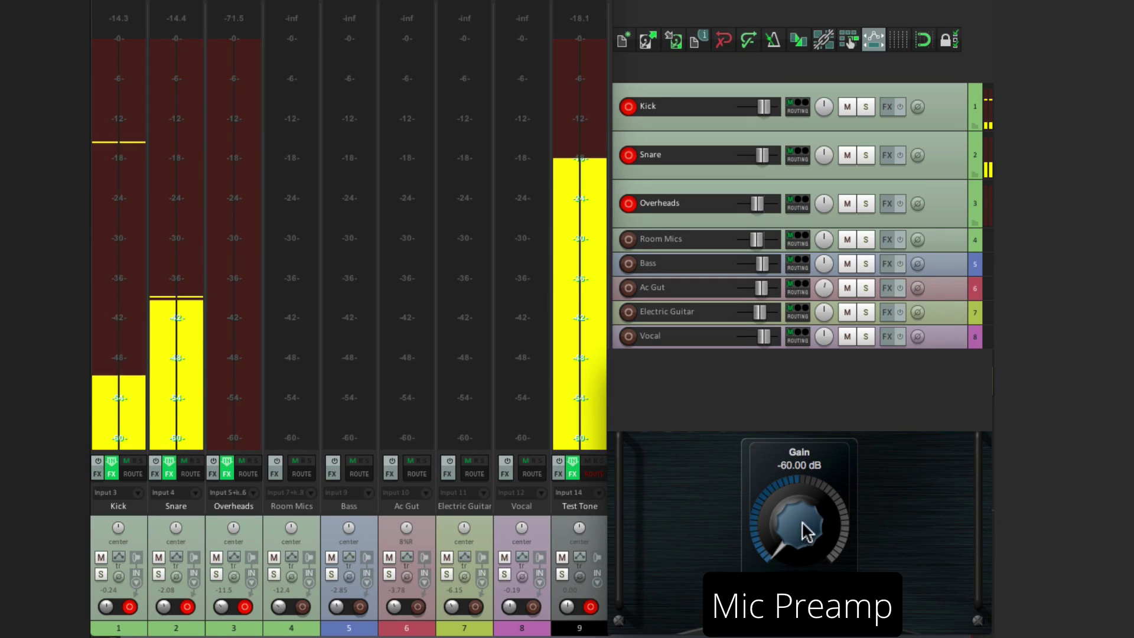
Bring the Overheads preamp gain up from -60 dB to settle at -12 dB
{"action": "left_click_drag", "start_coordinate": [803, 523], "coordinate": [805, 431]}
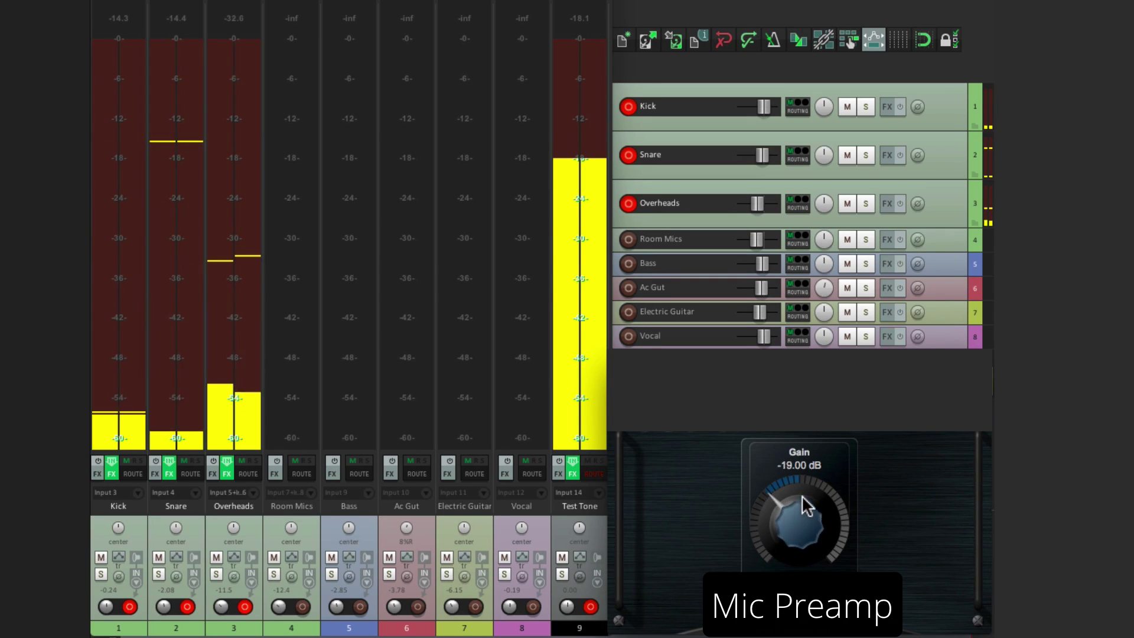
{"action": "left_click_drag", "start_coordinate": [806, 501], "coordinate": [798, 523]}
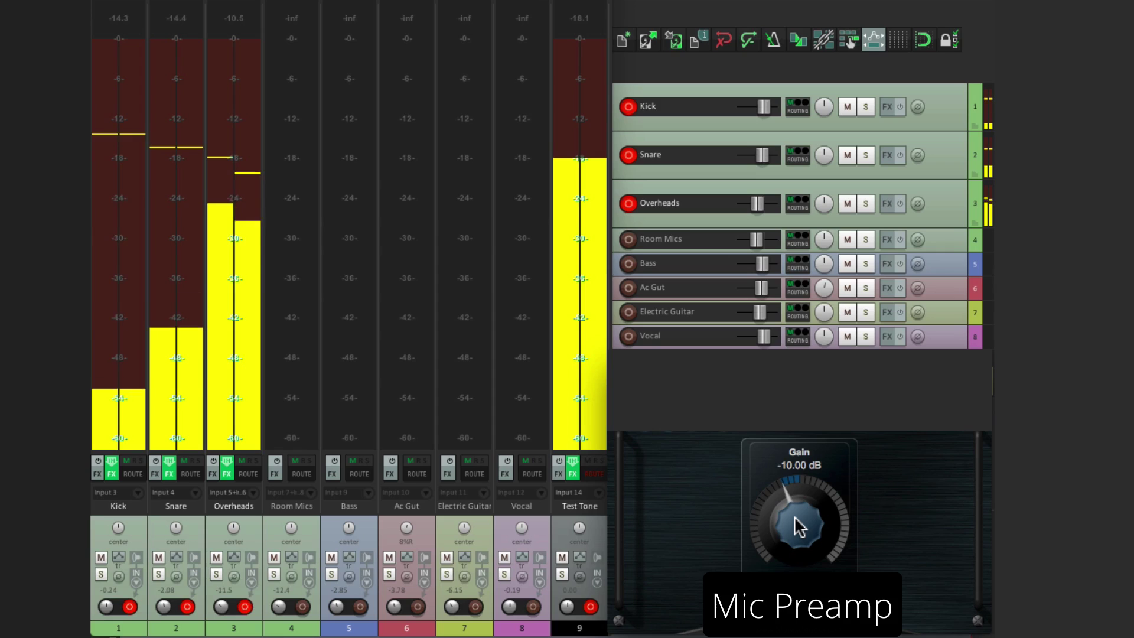
{"action": "scroll", "coordinate": [799, 526], "scroll_direction": "up", "scroll_amount": 1}
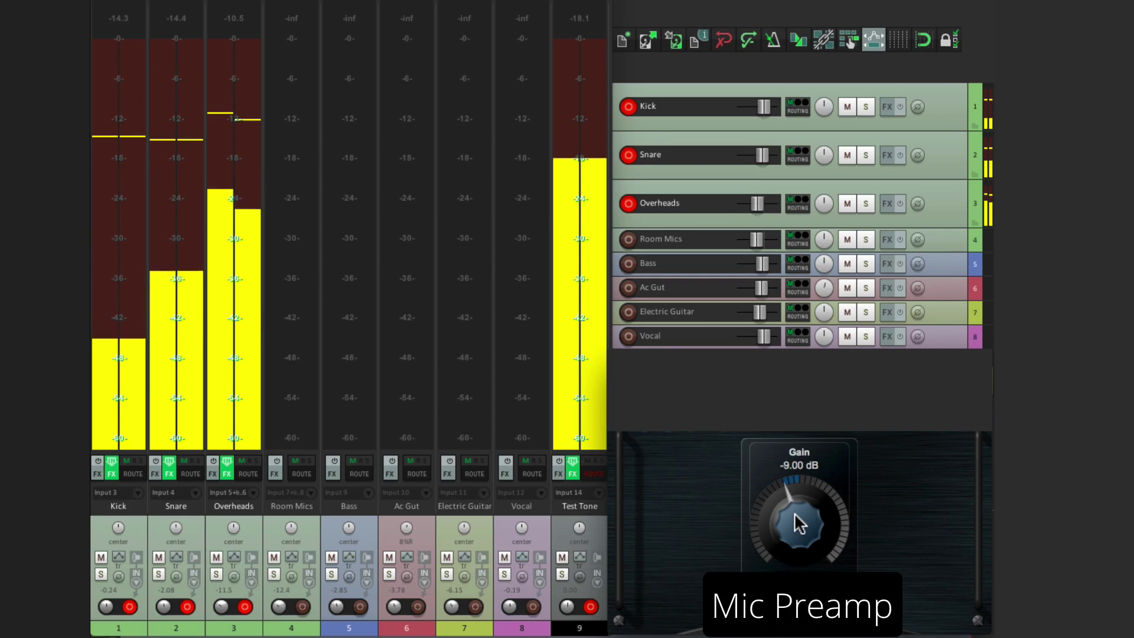
{"action": "scroll", "coordinate": [800, 525], "scroll_direction": "down", "scroll_amount": 2}
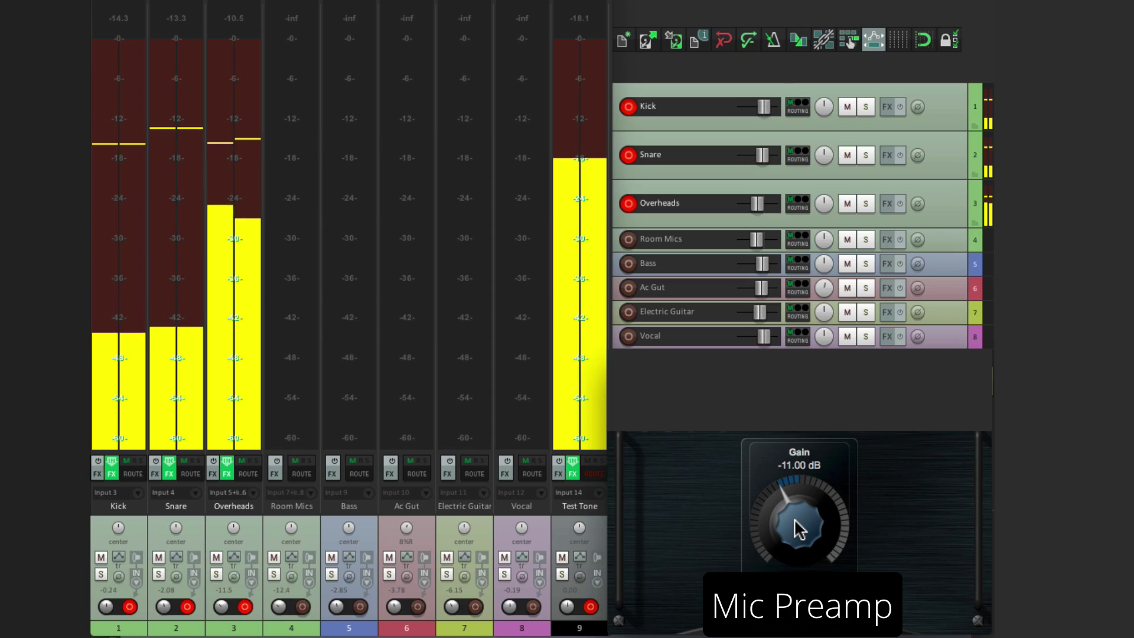
{"action": "scroll", "coordinate": [798, 527], "scroll_direction": "down", "scroll_amount": 1}
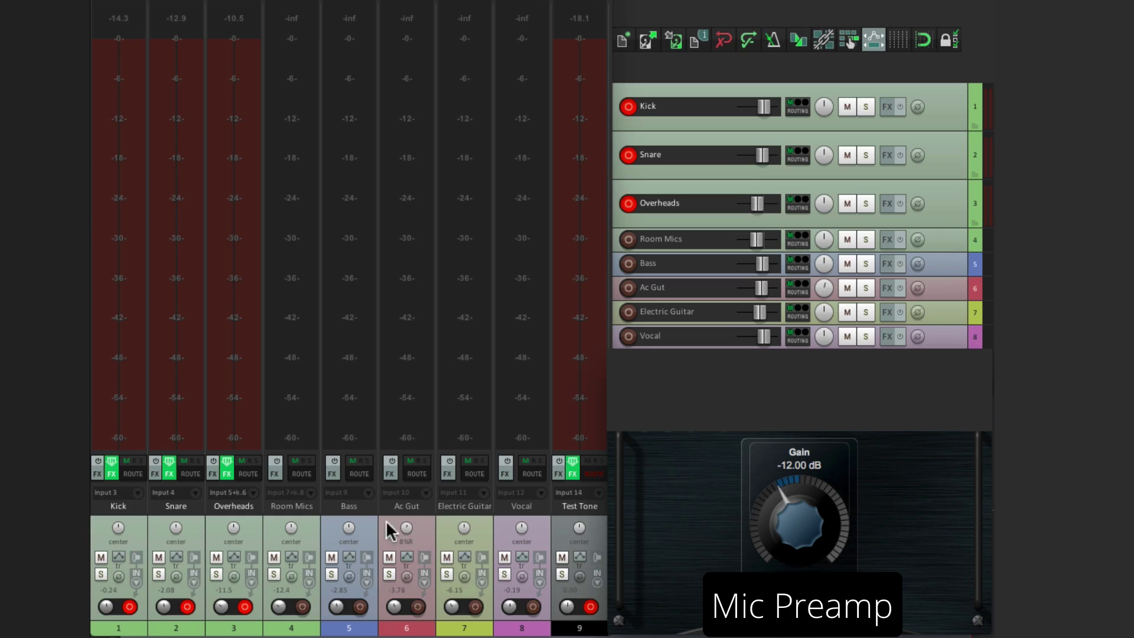
Arm Room Mics and bring its Mic Preamp gain up to -12 dB
{"action": "left_click", "coordinate": [303, 607]}
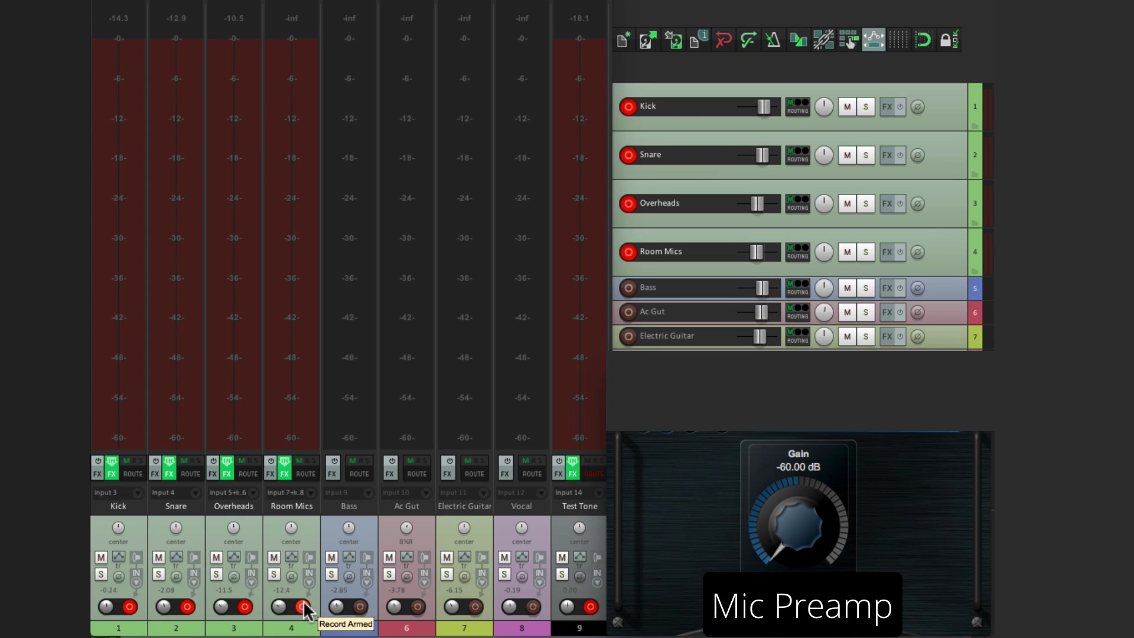
{"action": "mouse_move", "coordinate": [802, 532]}
{"action": "left_mouse_down"}
{"action": "mouse_move", "coordinate": [796, 507]}
{"action": "mouse_move", "coordinate": [791, 519]}
{"action": "left_mouse_up"}
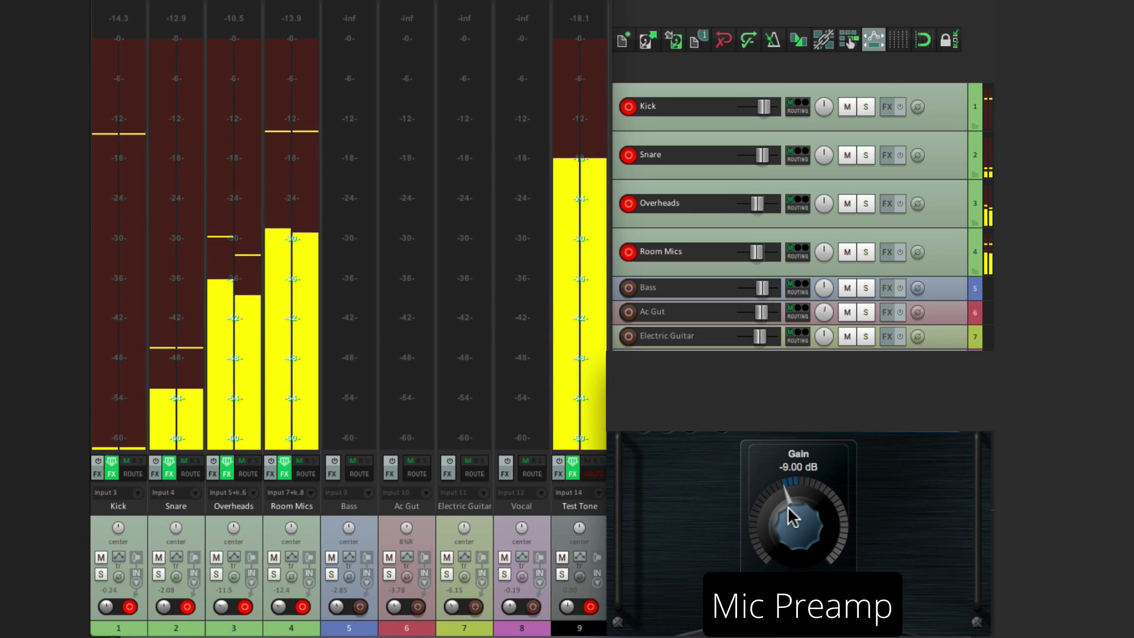
{"action": "mouse_move", "coordinate": [791, 518]}
{"action": "left_mouse_down"}
{"action": "mouse_move", "coordinate": [791, 529]}
{"action": "mouse_move", "coordinate": [786, 515]}
{"action": "left_mouse_up"}
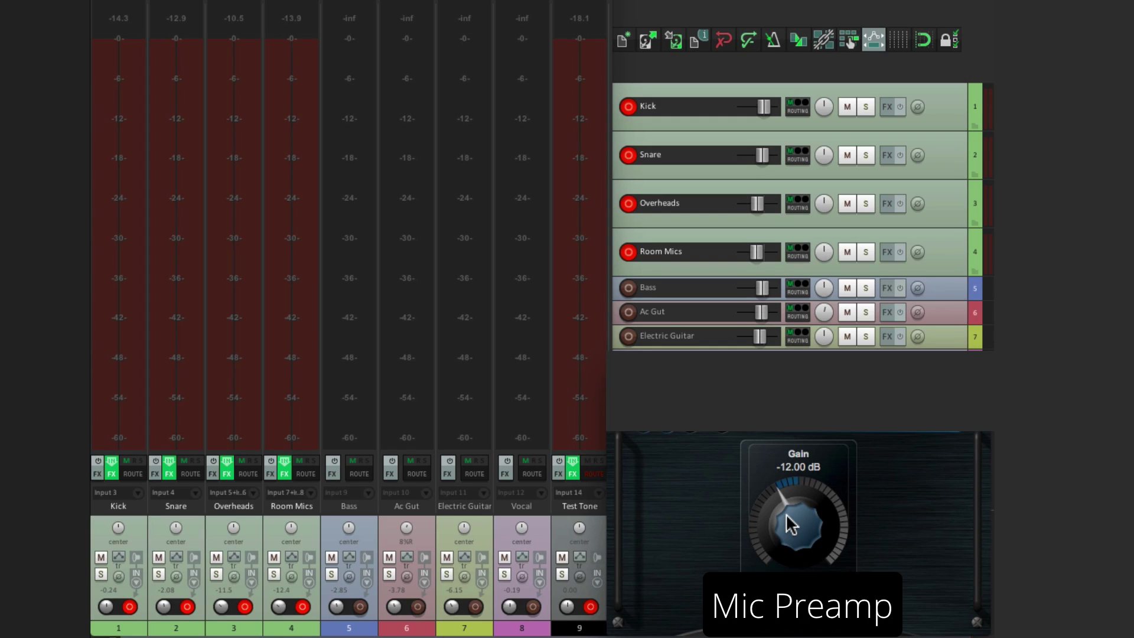
Disarm Room Mics, Overheads, Snare and Kick
{"action": "left_click", "coordinate": [302, 608]}
{"action": "left_click", "coordinate": [245, 609]}
{"action": "left_click", "coordinate": [187, 606]}
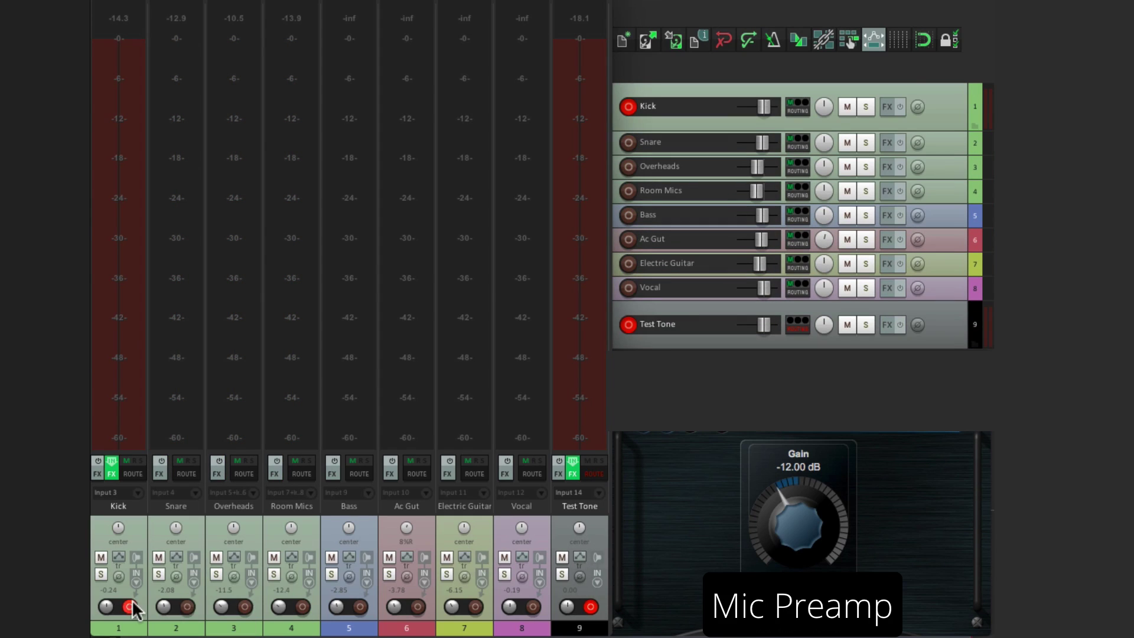
{"action": "left_click", "coordinate": [130, 607]}
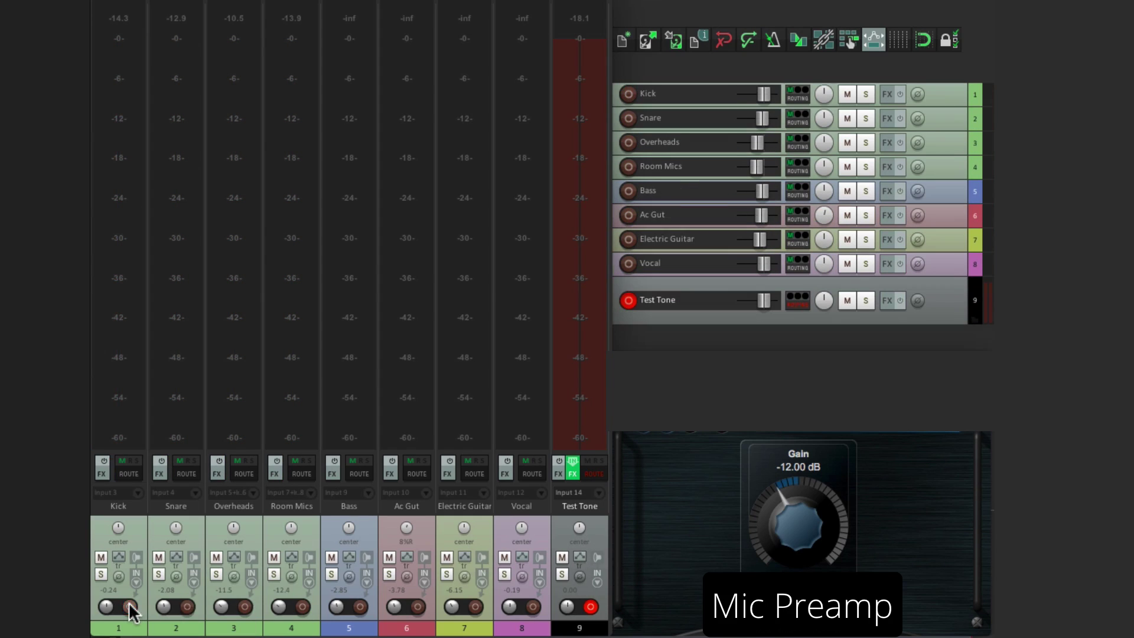
Arm Bass, set its preamp gain to -8 dB, and stop playback
{"action": "left_click", "coordinate": [361, 611]}
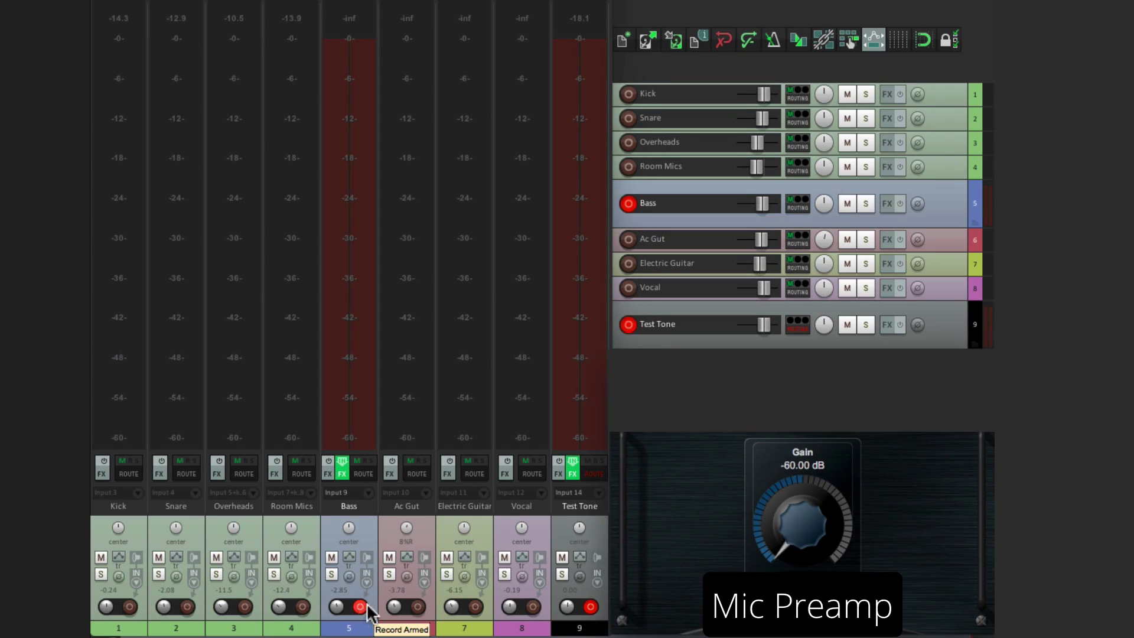
{"action": "left_click_drag", "start_coordinate": [793, 513], "coordinate": [798, 460]}
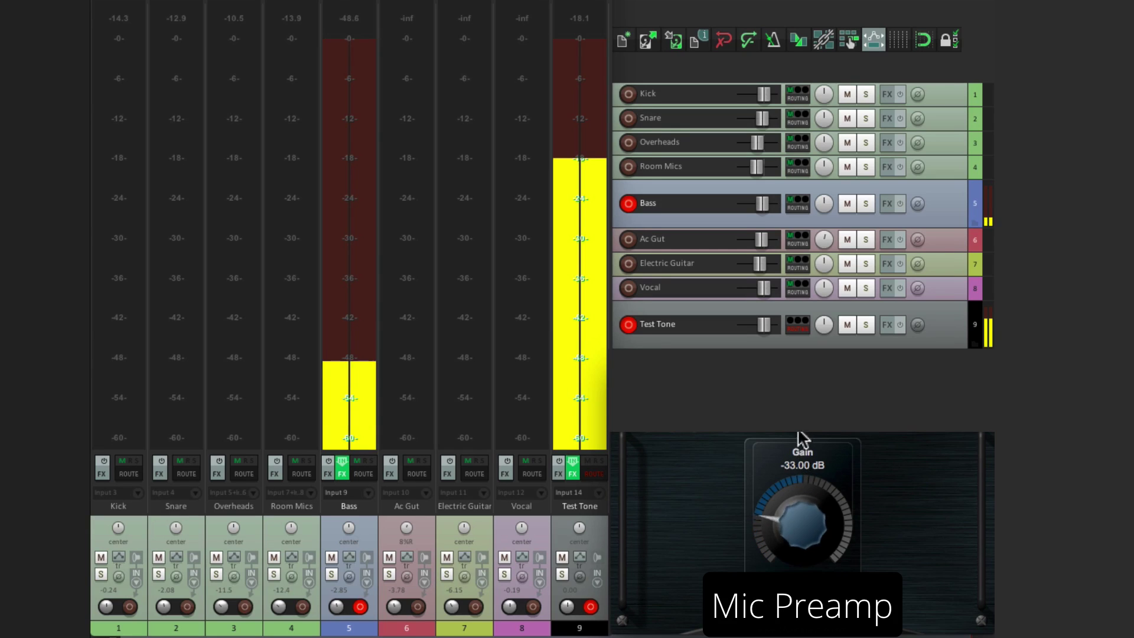
{"action": "left_click_drag", "start_coordinate": [789, 523], "coordinate": [790, 494]}
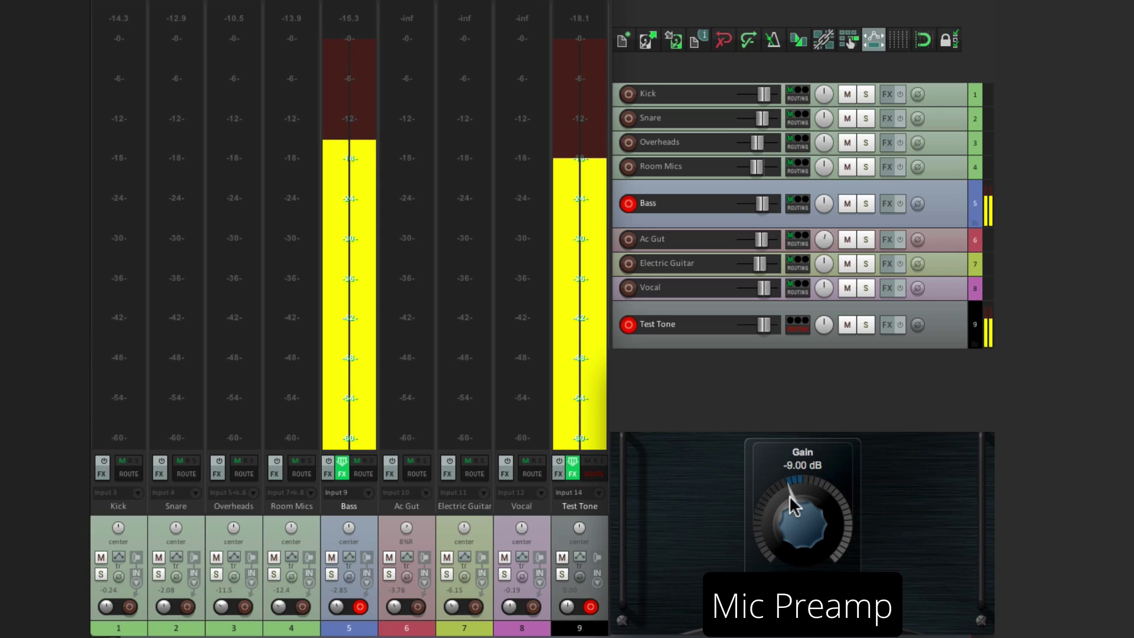
{"action": "left_click_drag", "start_coordinate": [790, 492], "coordinate": [789, 489]}
{"action": "scroll", "coordinate": [790, 490], "scroll_direction": "down", "scroll_amount": 1}
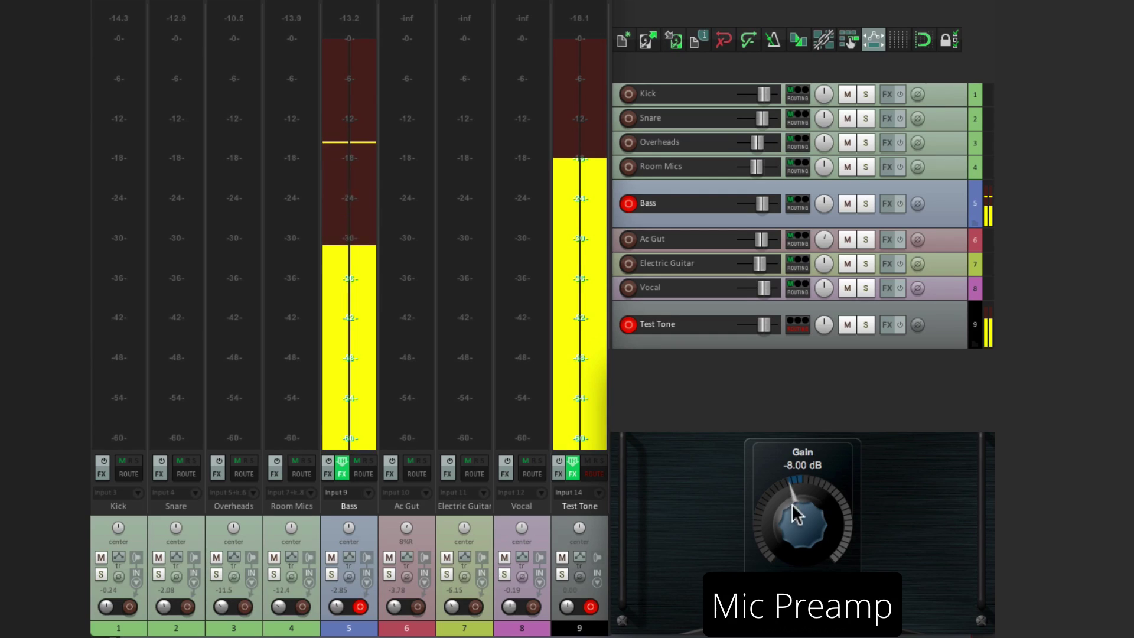
{"action": "left_click_drag", "start_coordinate": [790, 489], "coordinate": [795, 523]}
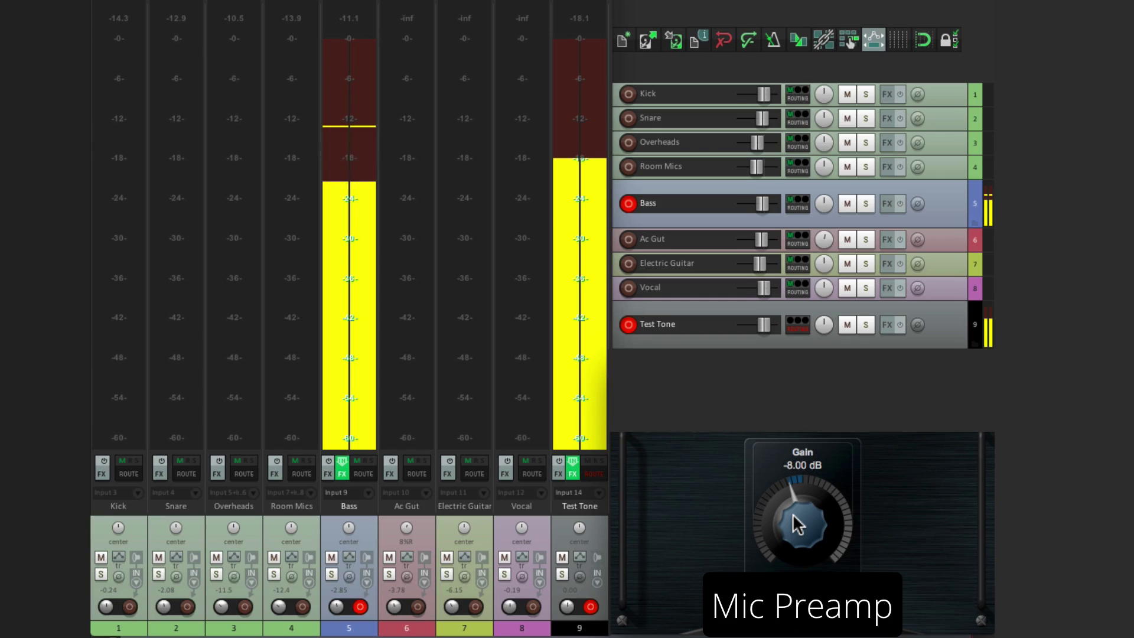
{"action": "key", "text": "space"}
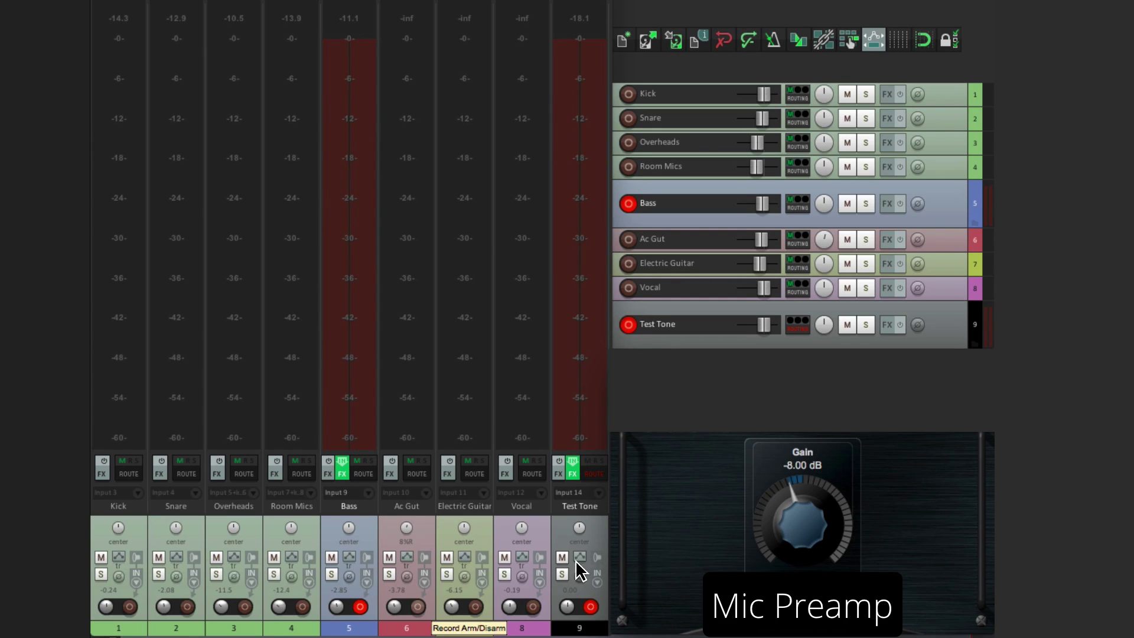
Disarm Bass, arm Ac Gut, and raise its preamp gain from minimum to -7 dB
{"action": "left_click", "coordinate": [359, 606]}
{"action": "left_click", "coordinate": [417, 611]}
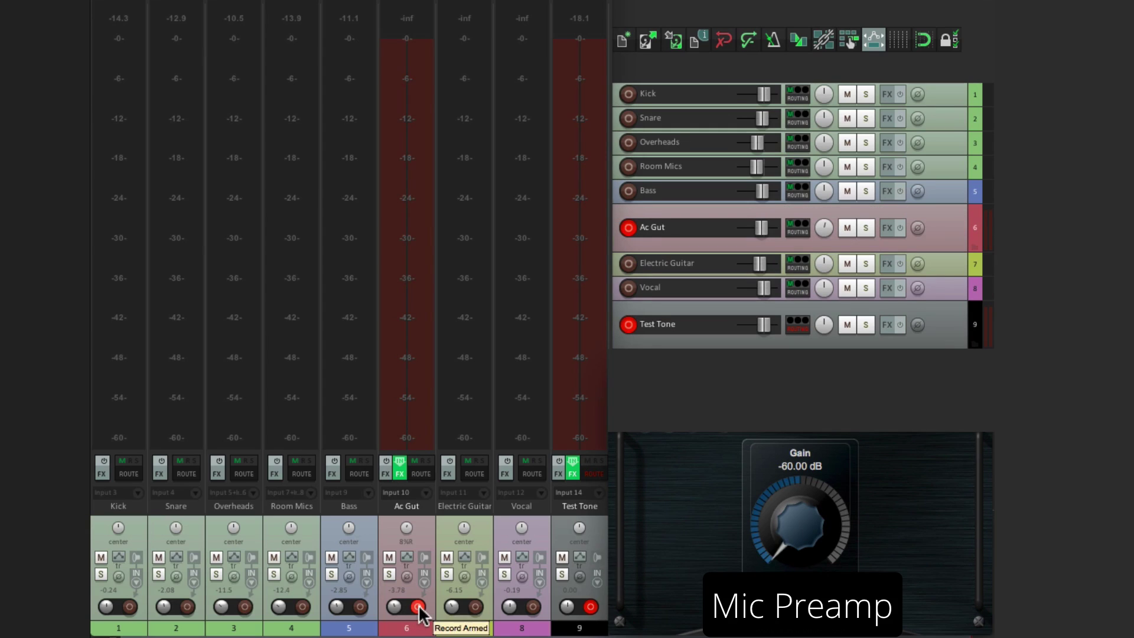
{"action": "left_click_drag", "start_coordinate": [800, 531], "coordinate": [800, 381]}
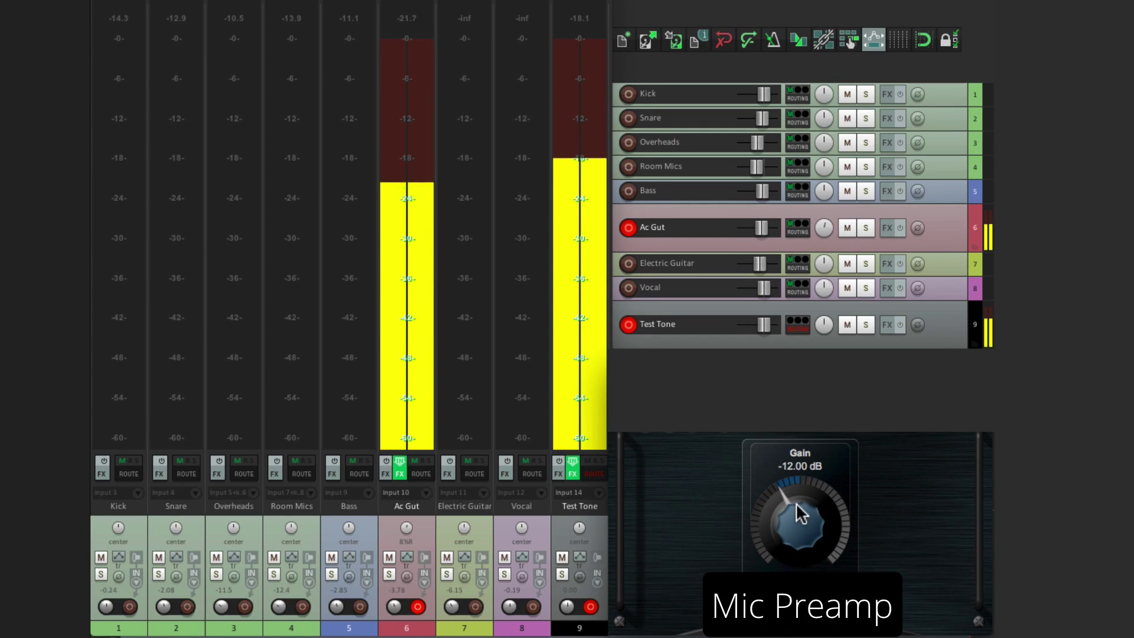
{"action": "left_click_drag", "start_coordinate": [800, 521], "coordinate": [796, 489]}
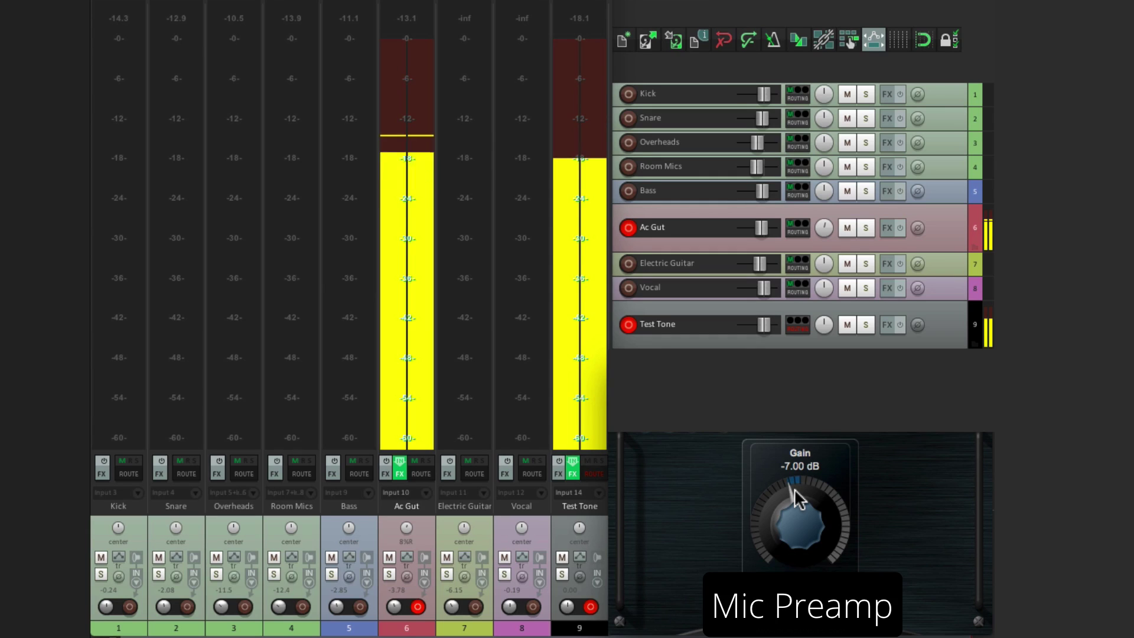
{"action": "left_click_drag", "start_coordinate": [800, 498], "coordinate": [800, 498]}
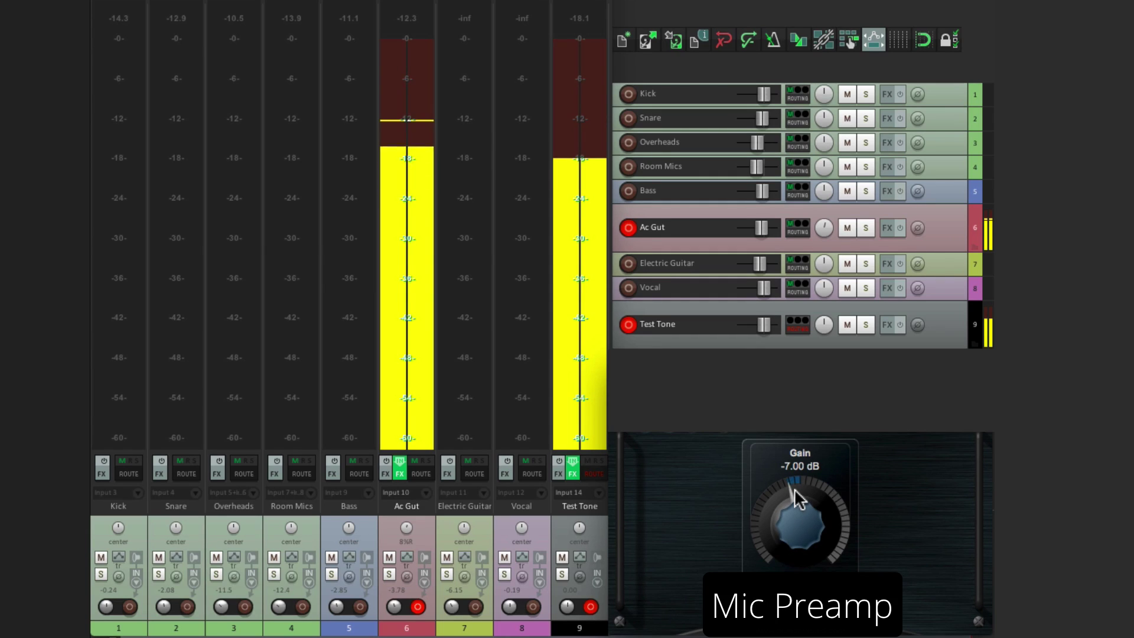
{"action": "left_click_drag", "start_coordinate": [799, 498], "coordinate": [799, 502]}
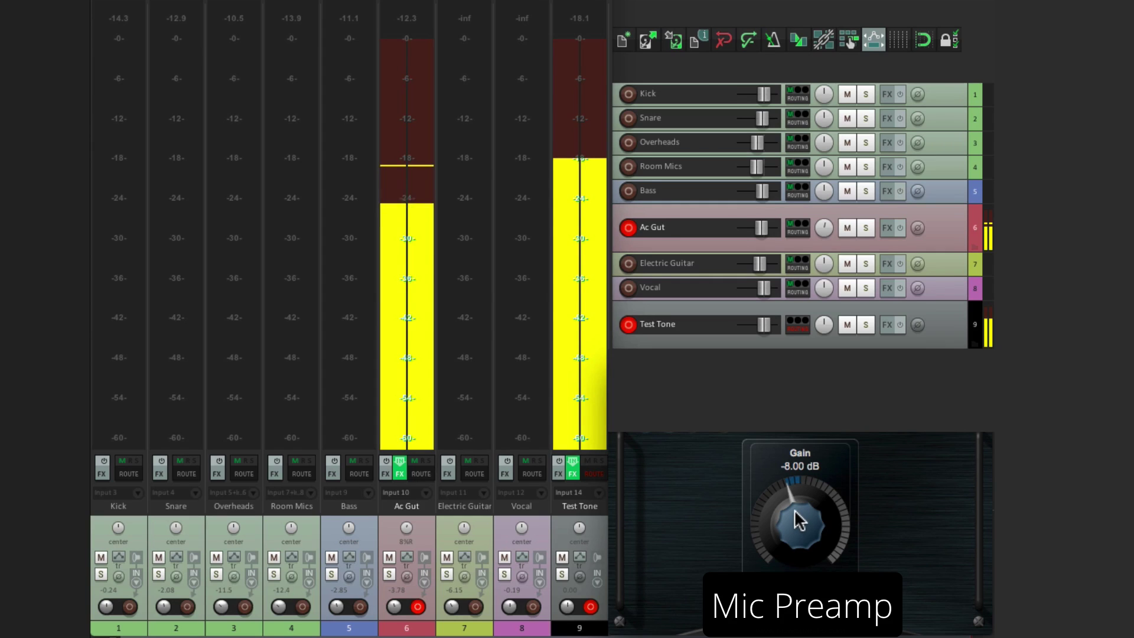
{"action": "left_click_drag", "start_coordinate": [801, 522], "coordinate": [800, 519]}
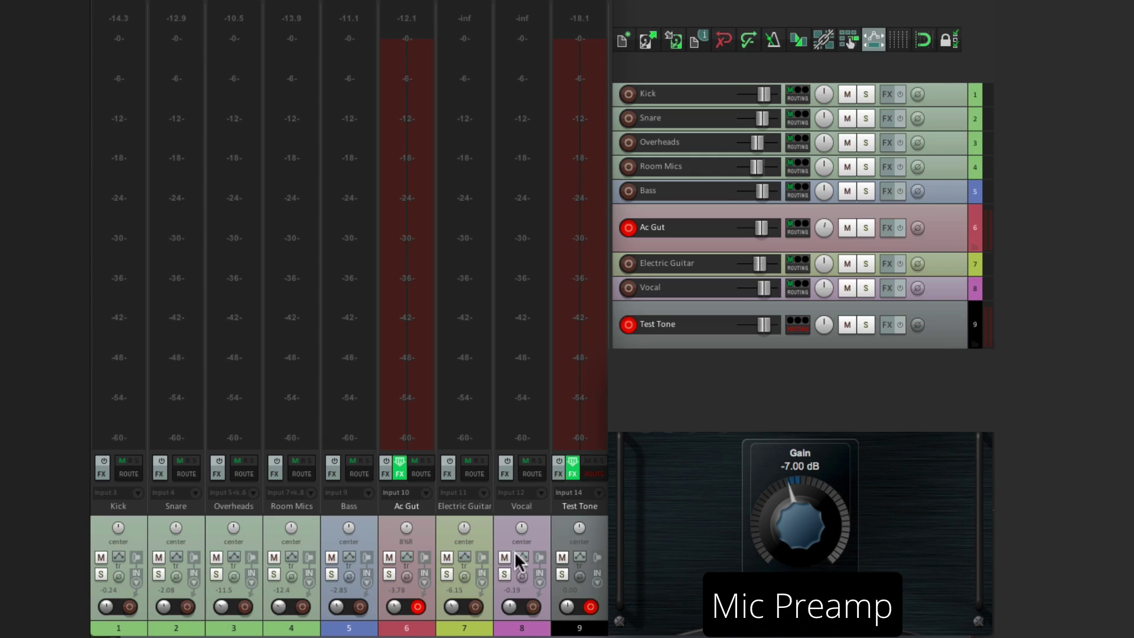
Move the arm from Ac Gut to Electric Guitar, set its gain to -7 dB, and stop playback
{"action": "left_click", "coordinate": [418, 606]}
{"action": "left_click", "coordinate": [477, 608]}
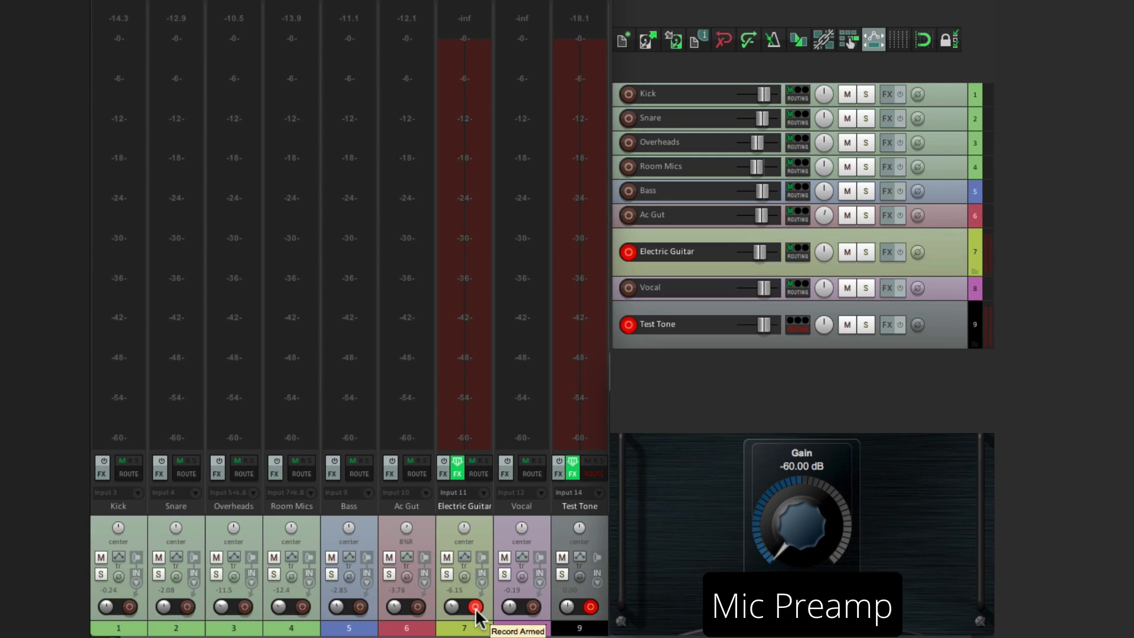
{"action": "left_click_drag", "start_coordinate": [793, 518], "coordinate": [812, 406]}
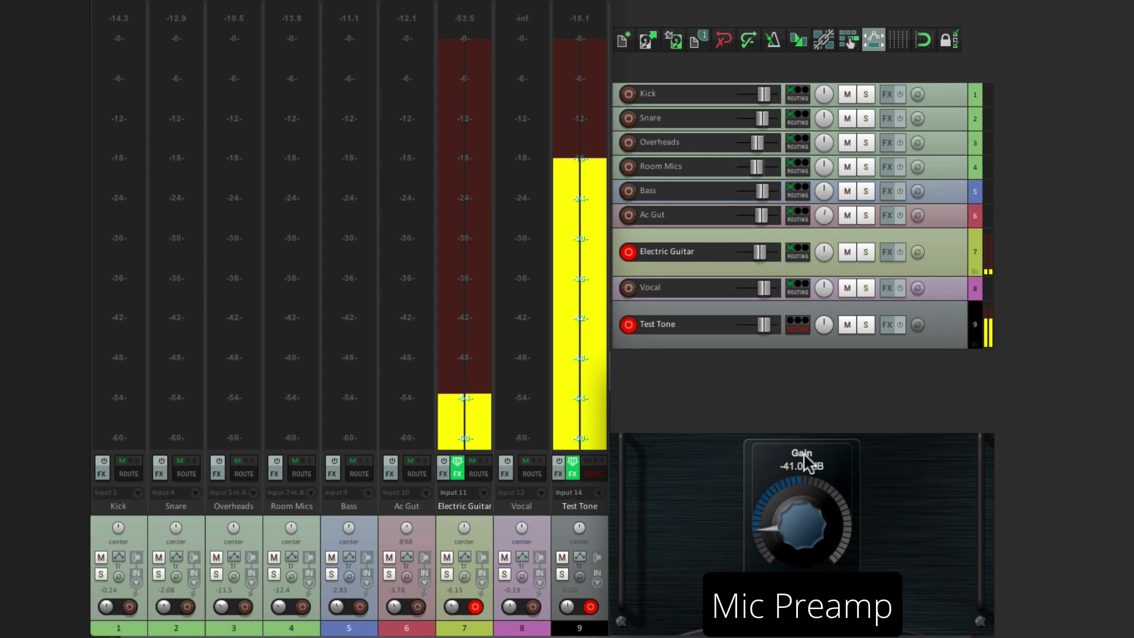
{"action": "left_click_drag", "start_coordinate": [788, 519], "coordinate": [798, 479]}
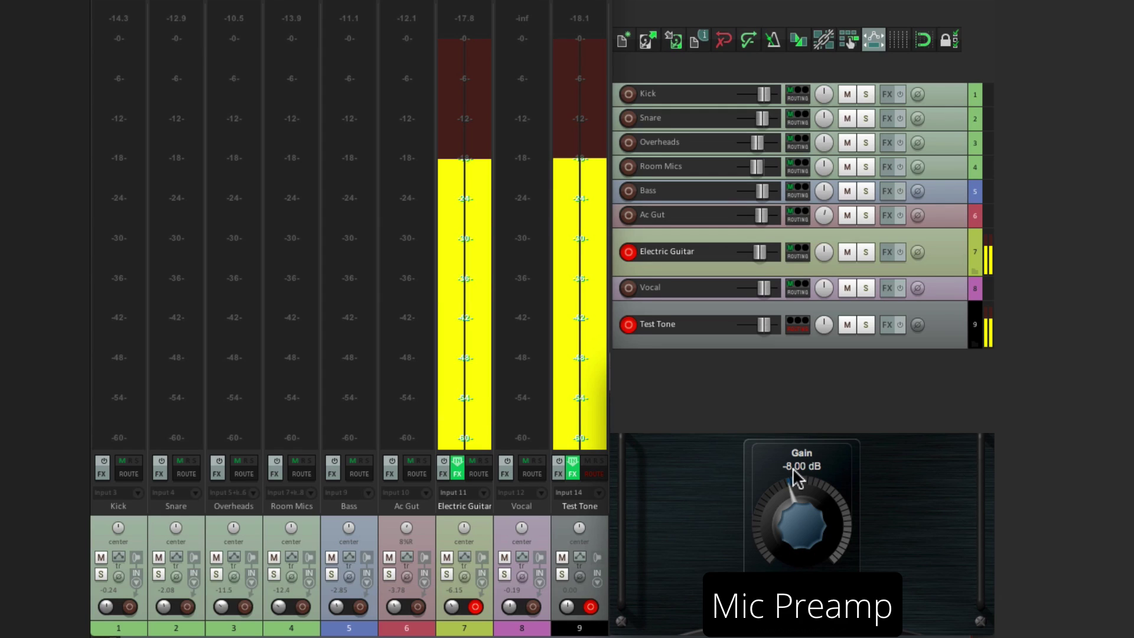
{"action": "left_click_drag", "start_coordinate": [794, 467], "coordinate": [793, 470]}
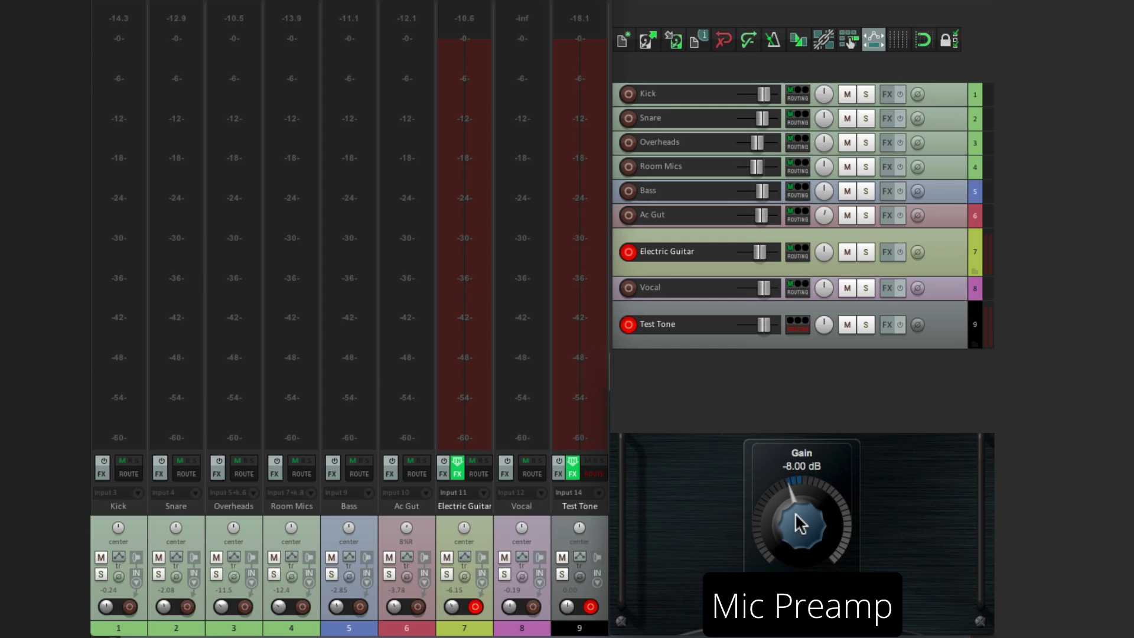
{"action": "left_click_drag", "start_coordinate": [798, 521], "coordinate": [791, 520]}
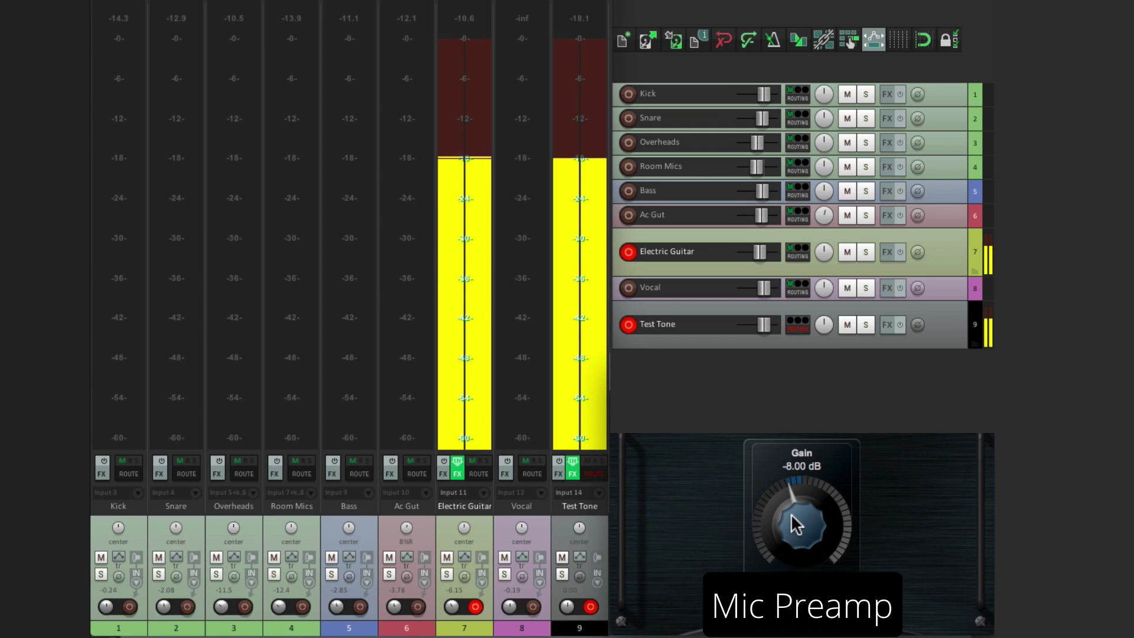
{"action": "left_click_drag", "start_coordinate": [796, 526], "coordinate": [797, 520]}
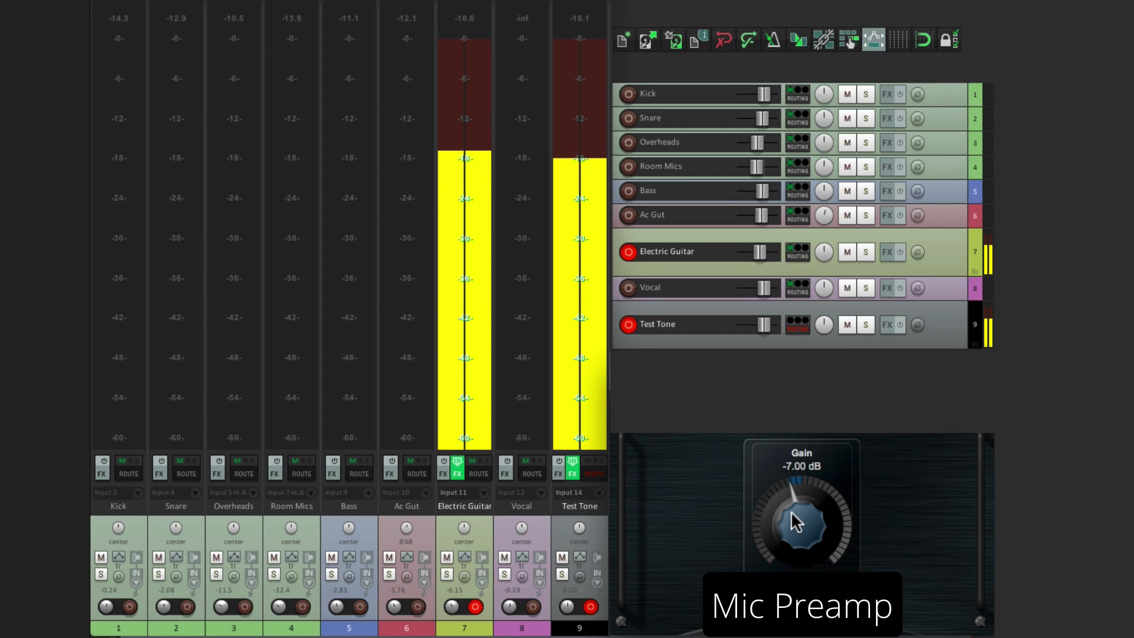
{"action": "key", "text": "space"}
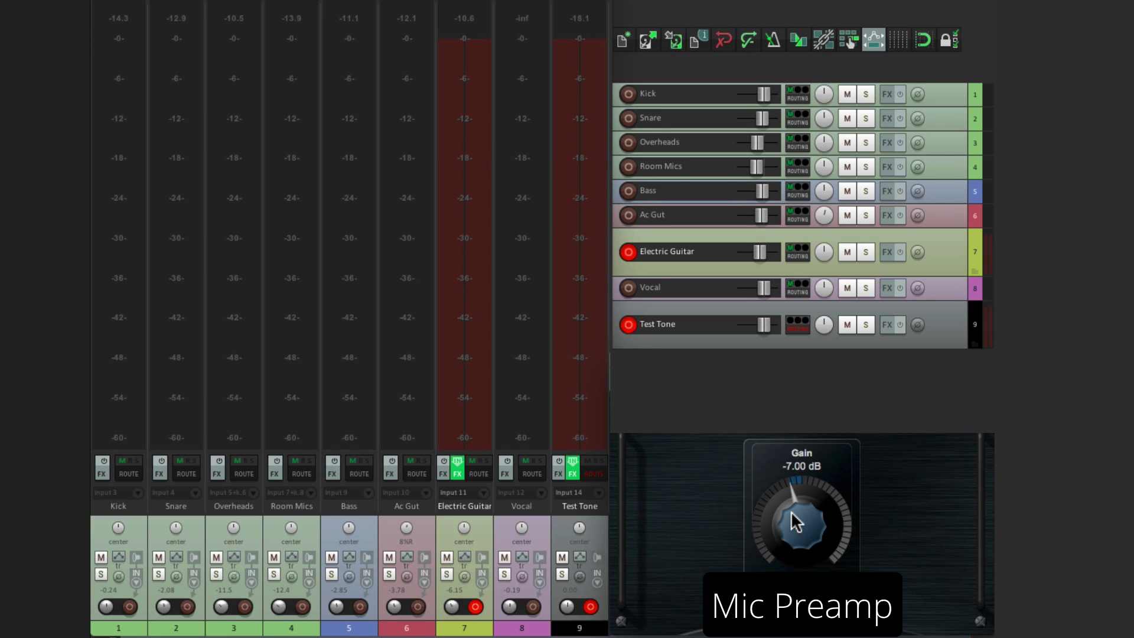
Move the arm from Electric Guitar to Vocal, play, and set Vocal's gain to -11 dB
{"action": "left_click", "coordinate": [477, 608]}
{"action": "left_click", "coordinate": [534, 608]}
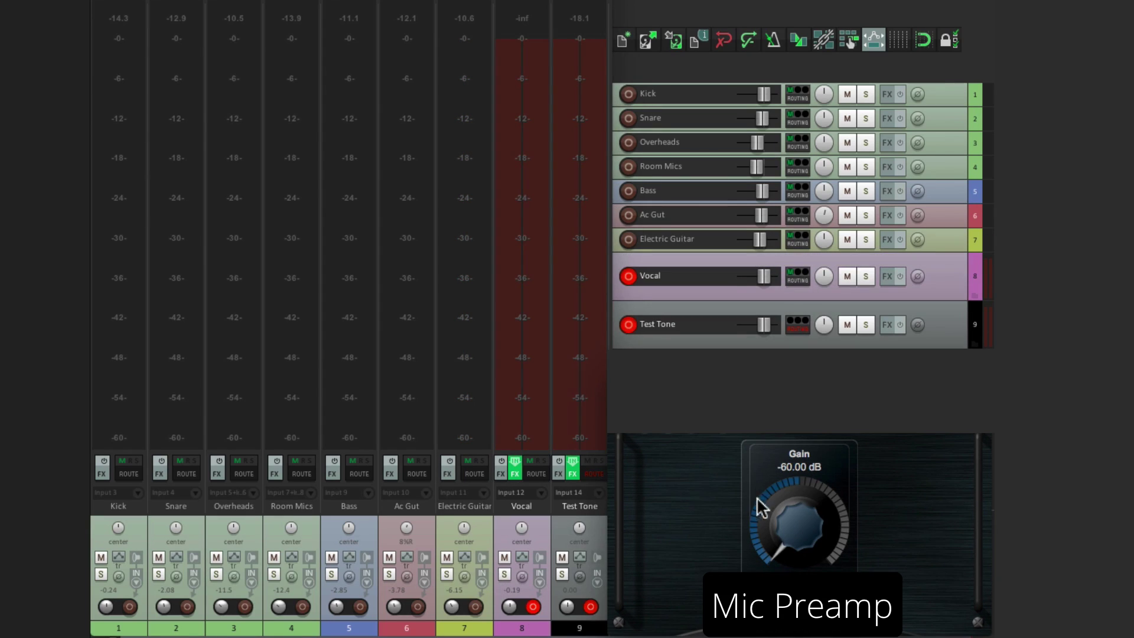
{"action": "key", "text": "space"}
{"action": "left_click_drag", "start_coordinate": [795, 526], "coordinate": [796, 460]}
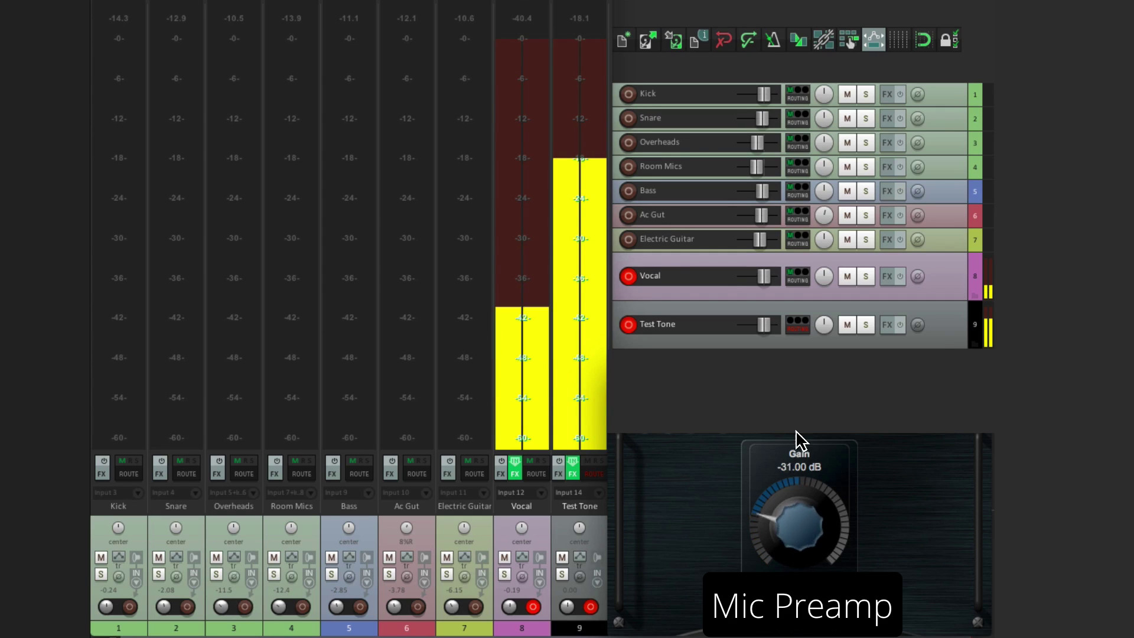
{"action": "left_click_drag", "start_coordinate": [800, 523], "coordinate": [800, 494]}
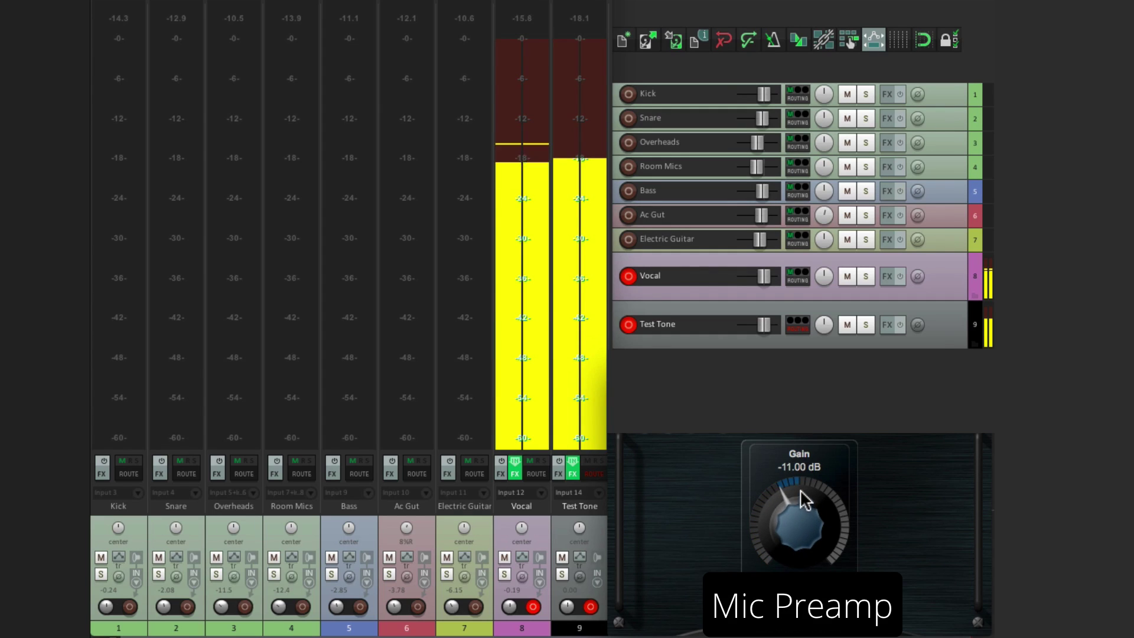
{"action": "scroll", "coordinate": [801, 490], "scroll_direction": "down", "scroll_amount": 1}
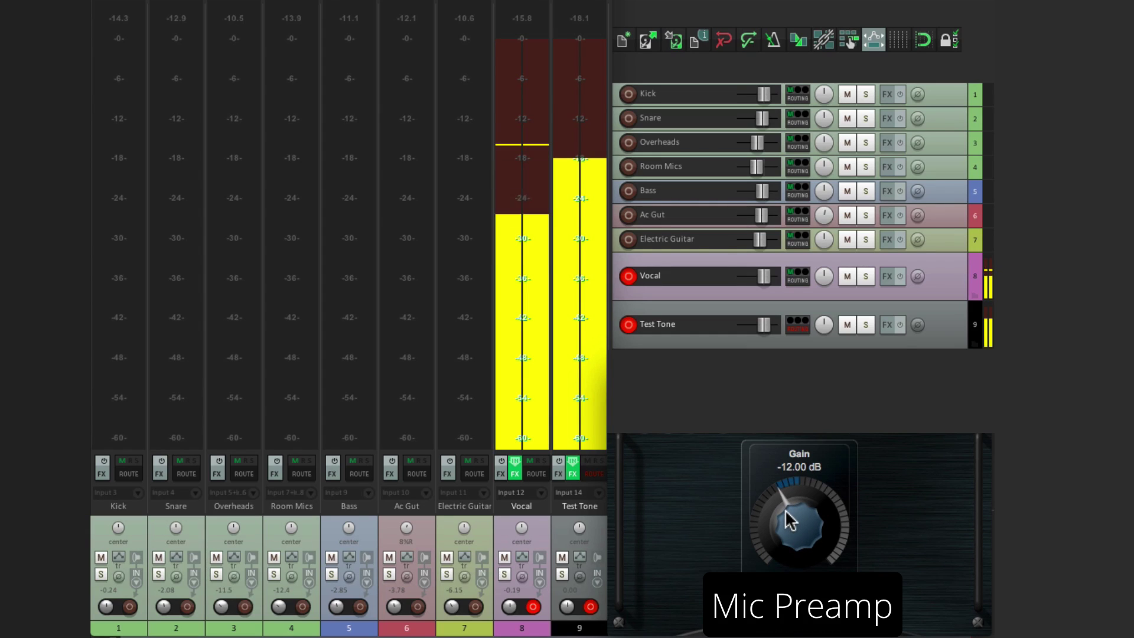
{"action": "scroll", "coordinate": [791, 521], "scroll_direction": "up", "scroll_amount": 1}
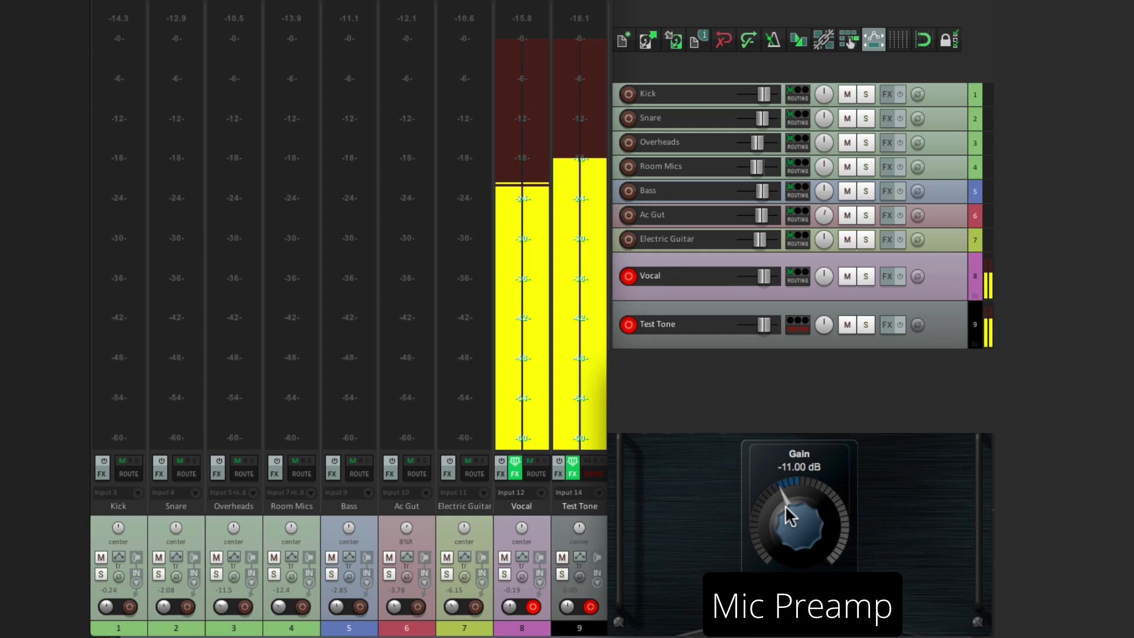
{"action": "scroll", "coordinate": [791, 518], "scroll_direction": "up", "scroll_amount": 1}
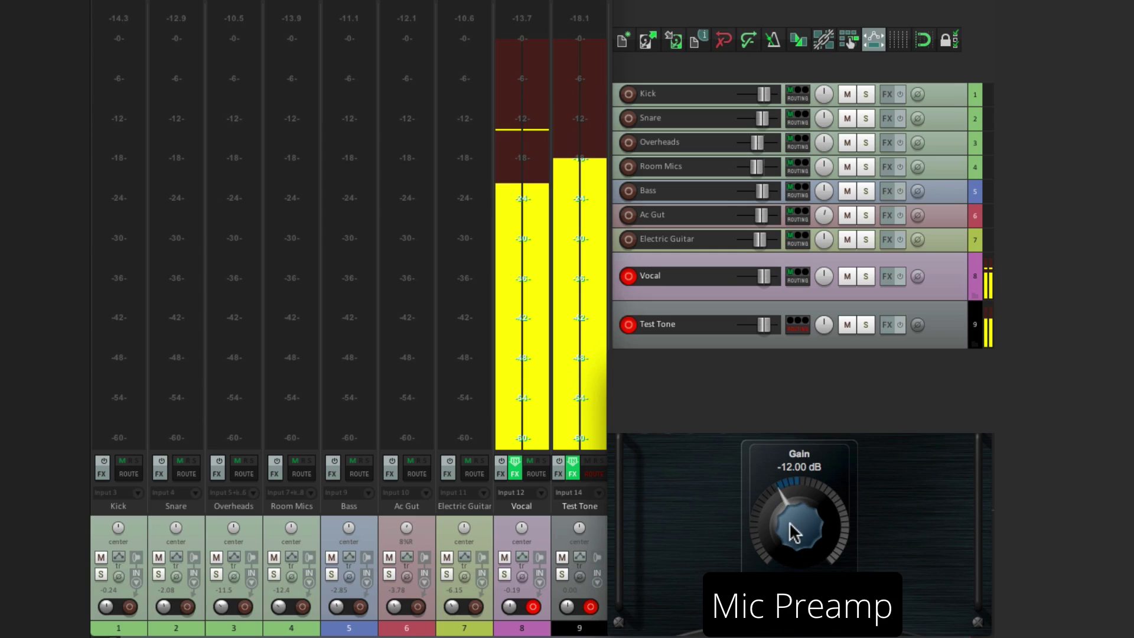
{"action": "left_click_drag", "start_coordinate": [785, 510], "coordinate": [792, 522]}
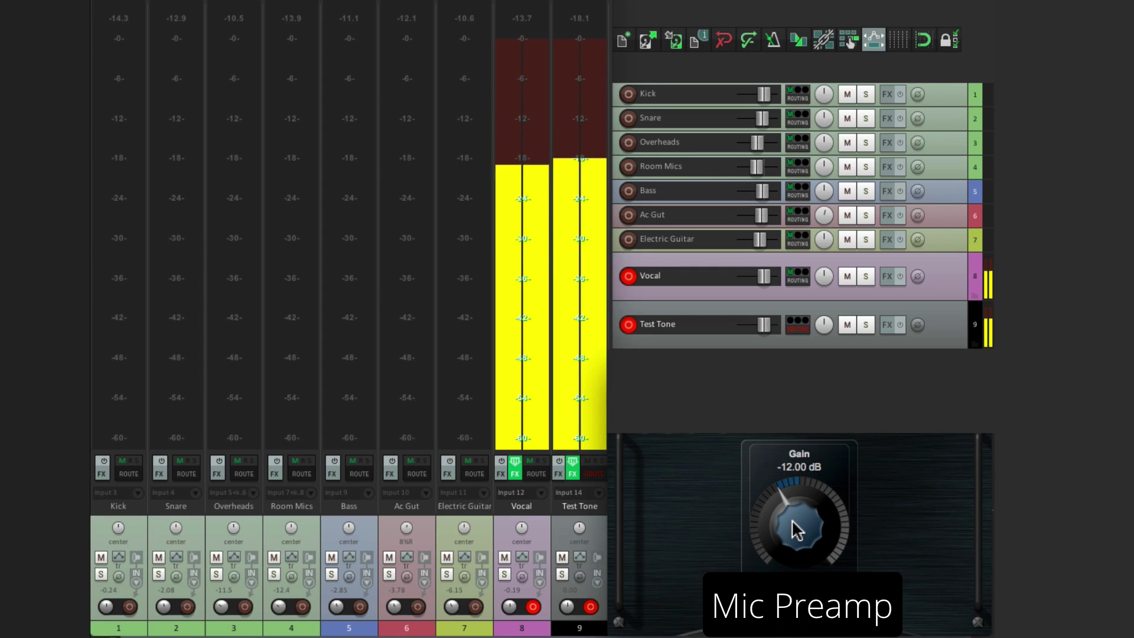
{"action": "left_click_drag", "start_coordinate": [796, 530], "coordinate": [791, 527]}
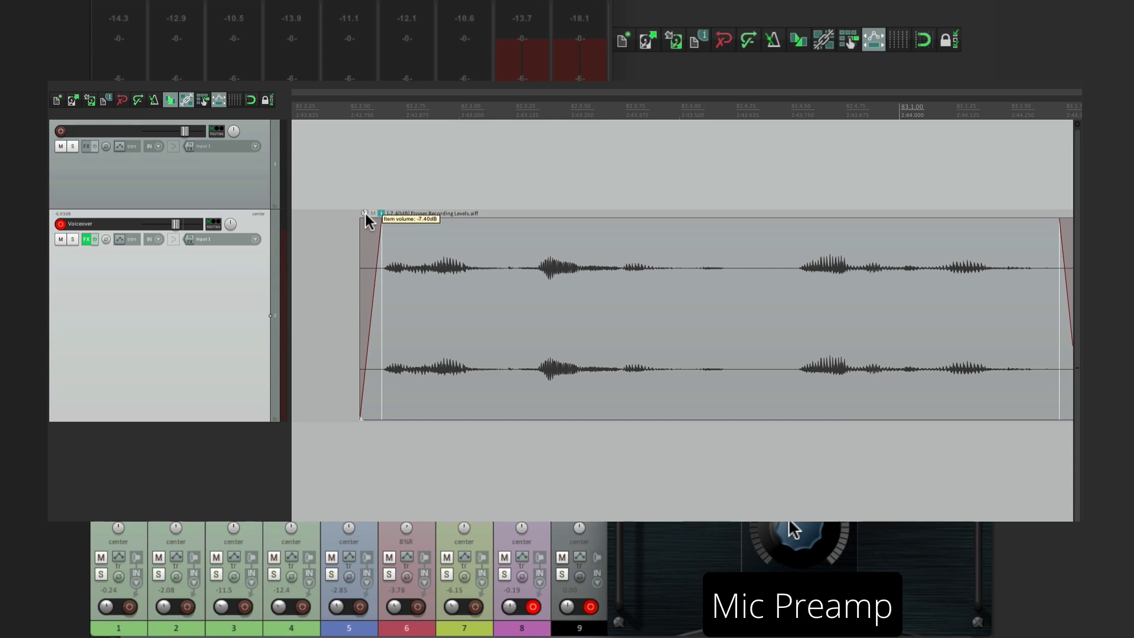
Drag the voiceover item's volume handle up to boost it to +2.20 dB
{"action": "mouse_move", "coordinate": [366, 214]}
{"action": "left_mouse_down"}
{"action": "mouse_move", "coordinate": [372, 154]}
{"action": "mouse_move", "coordinate": [368, 166]}
{"action": "left_mouse_up"}
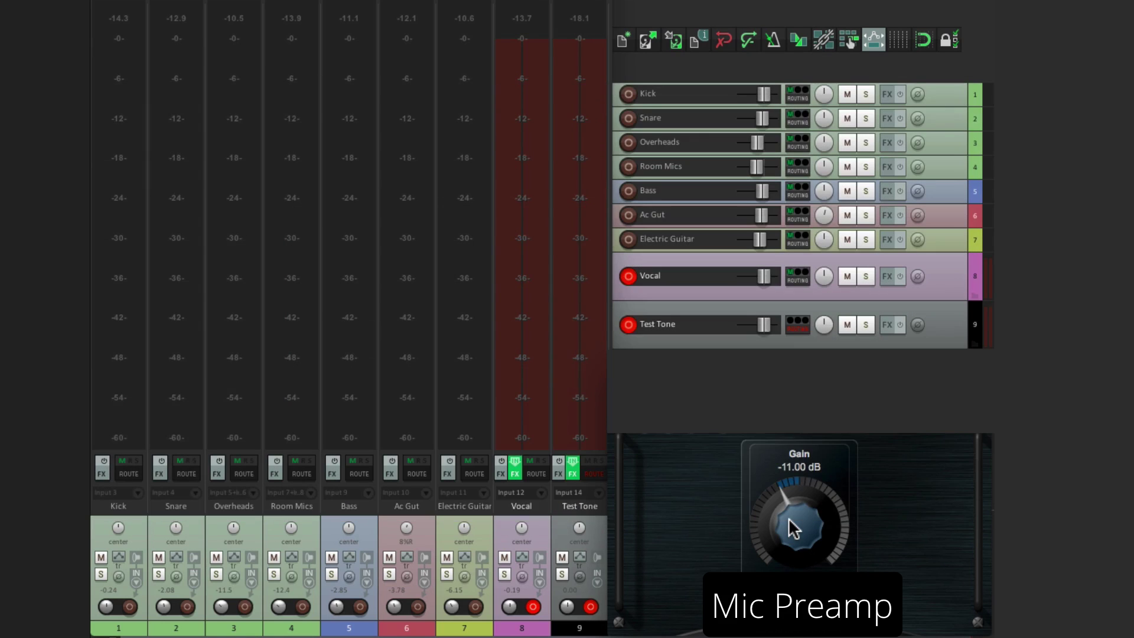